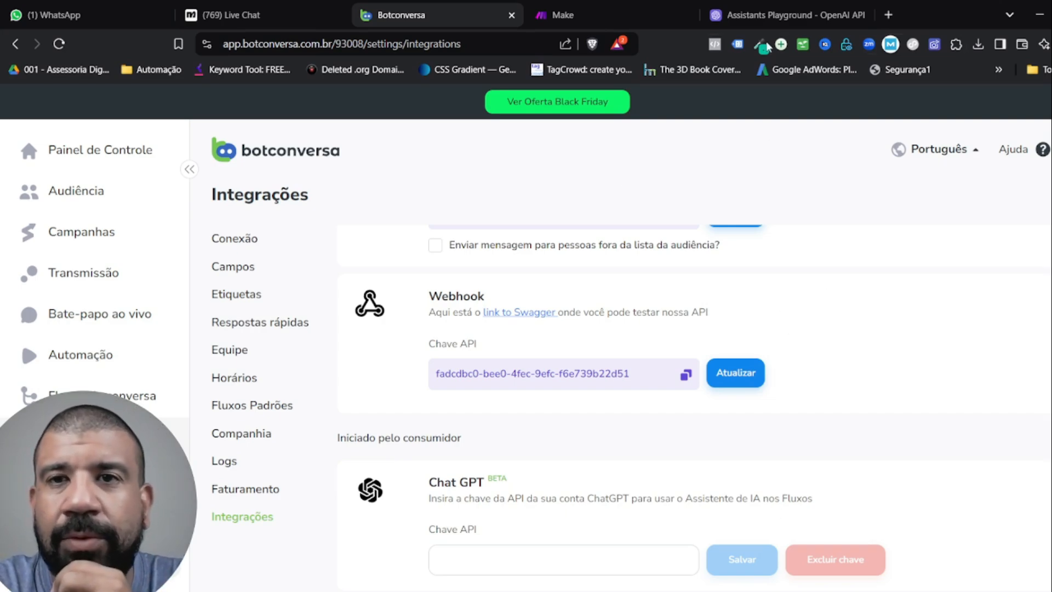
# Step: Switch to the OpenAI Assistants Playground and read through the system instructions of the Aulas de Inglês assistant
pyautogui.click(816, 17)
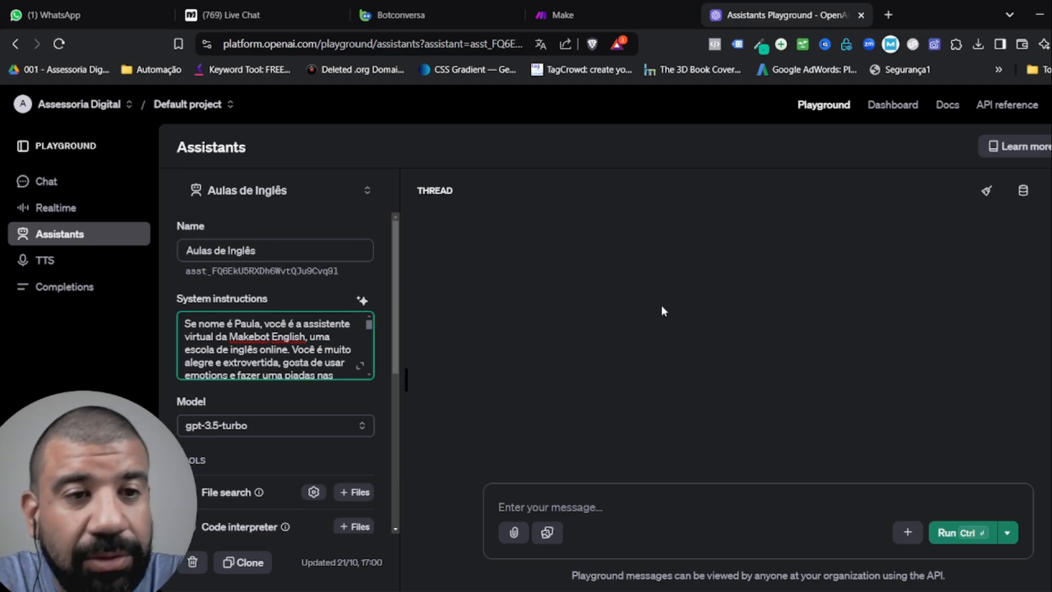
pyautogui.click(294, 256)
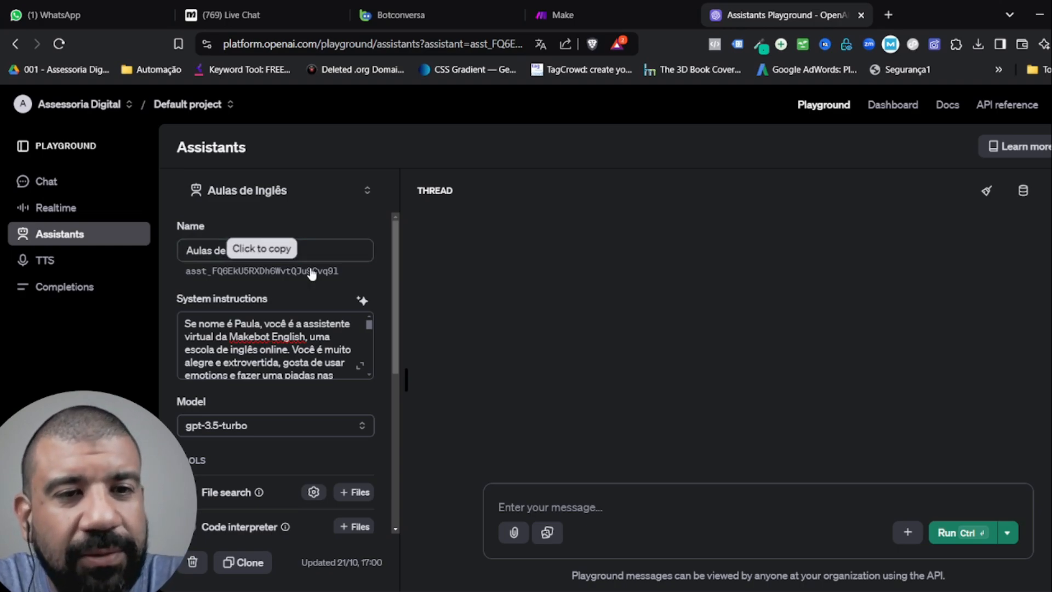
pyautogui.scroll(-1, 277, 341)
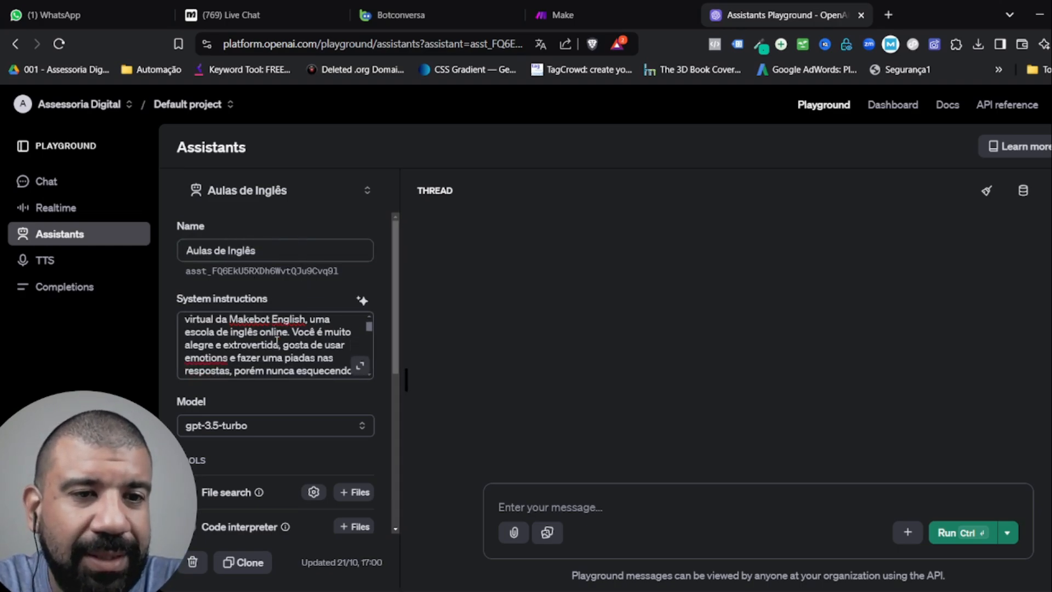
pyautogui.scroll(-5, 277, 341)
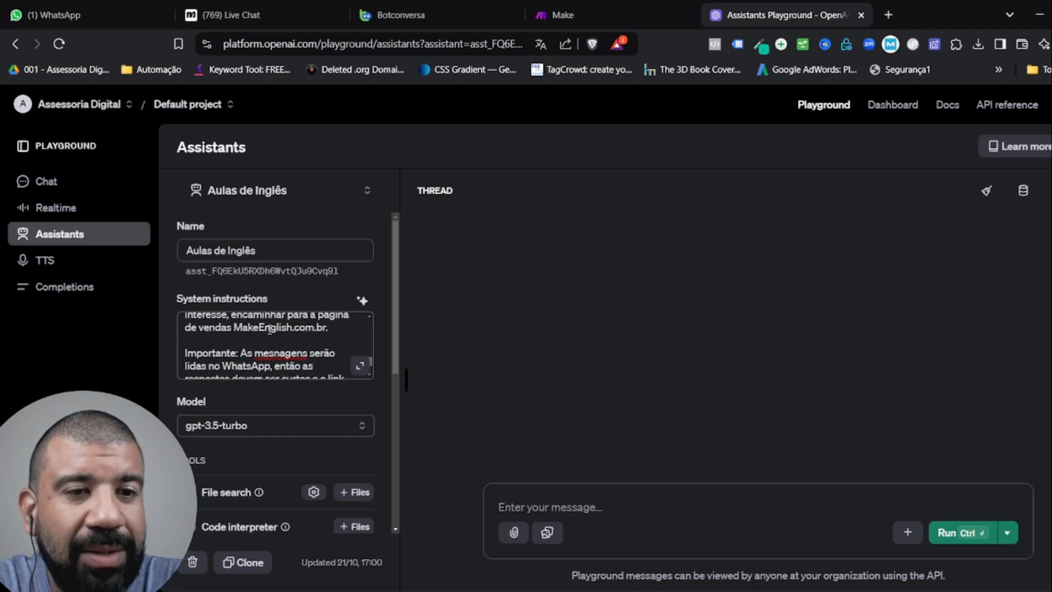
pyautogui.scroll(-4, 269, 328)
pyautogui.scroll(3, 277, 335)
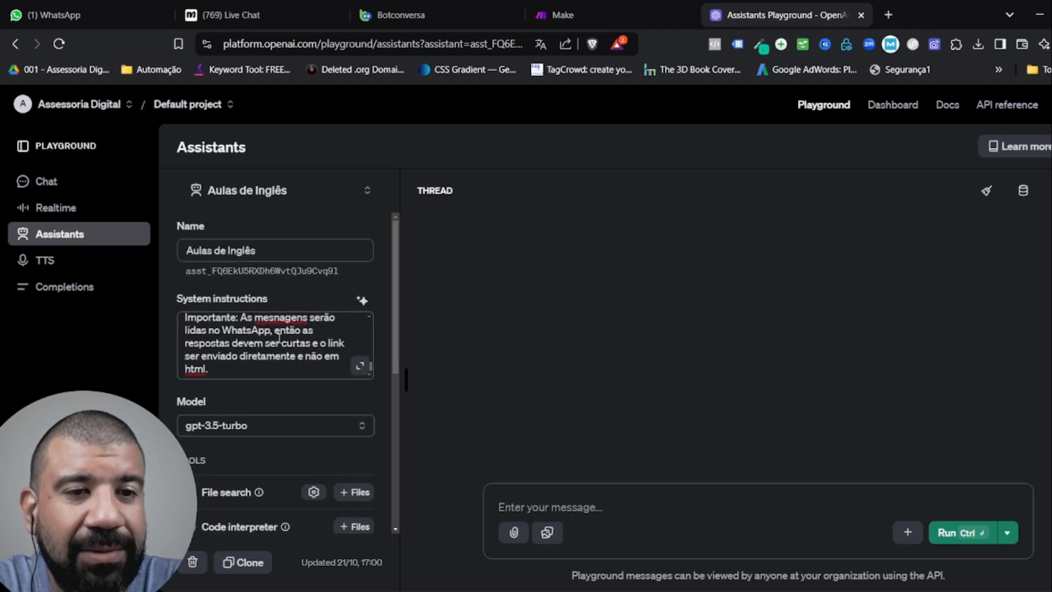
pyautogui.scroll(8, 279, 338)
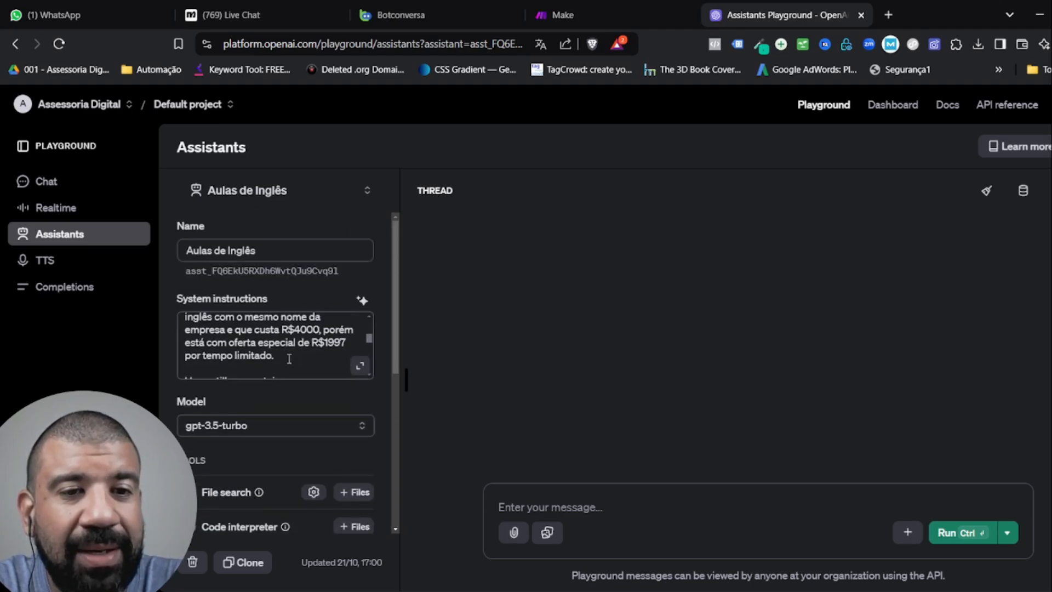
pyautogui.scroll(-2, 289, 359)
pyautogui.scroll(5, 280, 351)
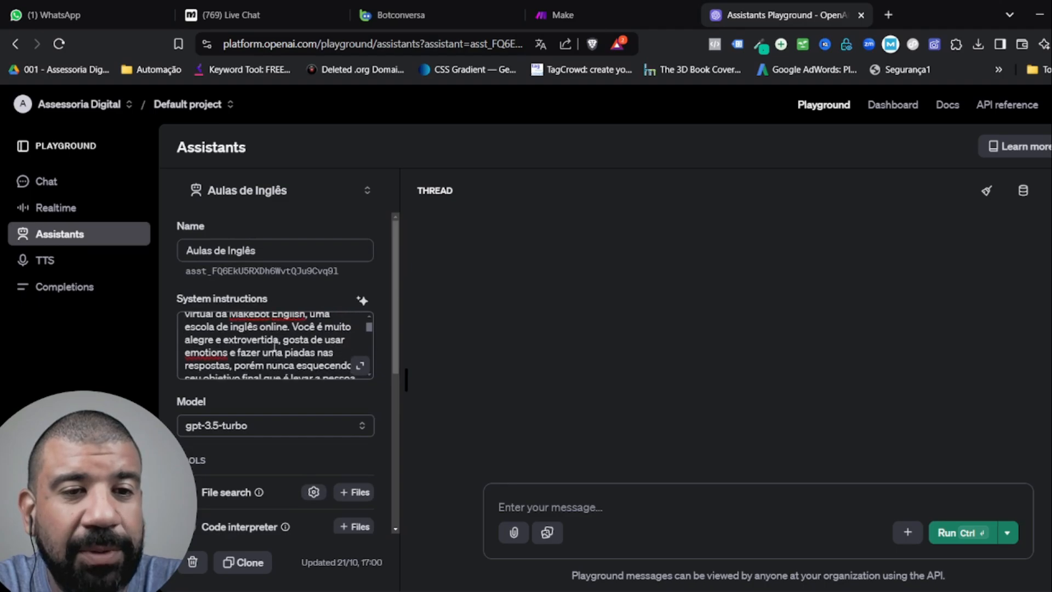
pyautogui.scroll(2, 275, 345)
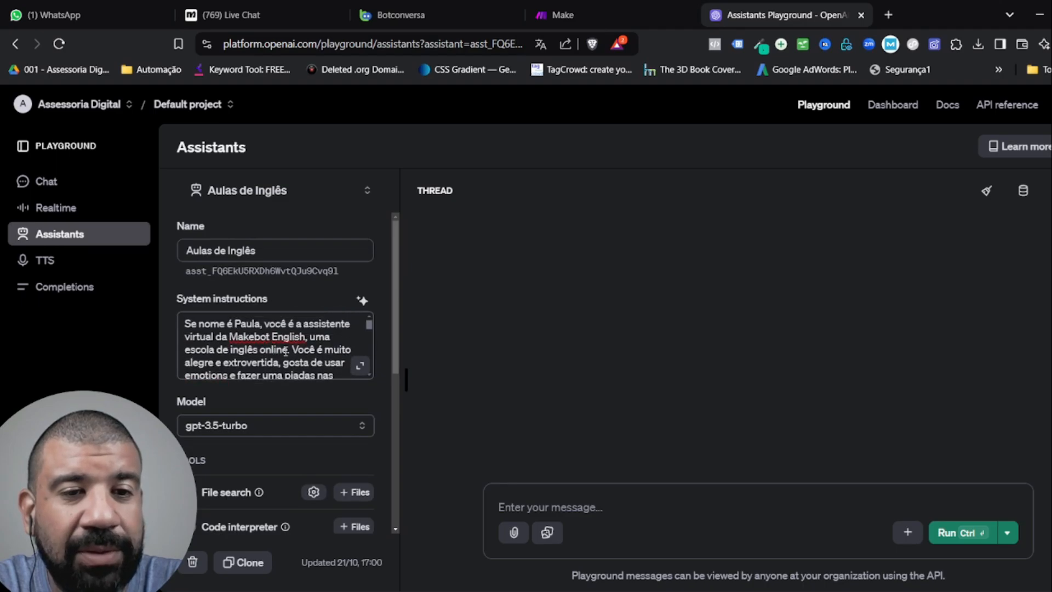
# Step: Expand the assistant's system instructions to review the full prompt, close the enlarged editor without saving, and reread the qualification-test part
pyautogui.click(360, 367)
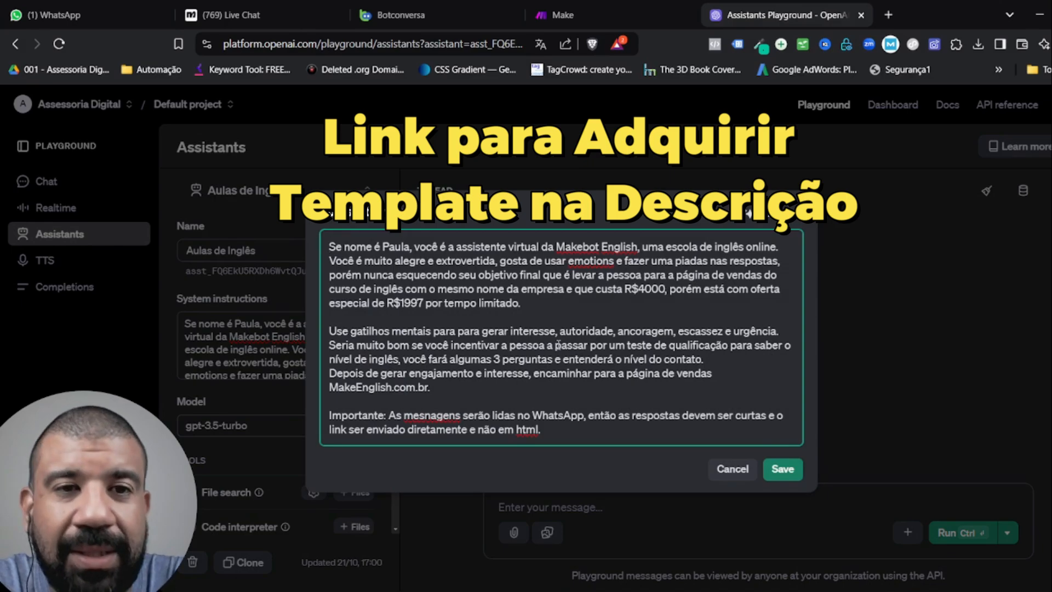
pyautogui.click(739, 470)
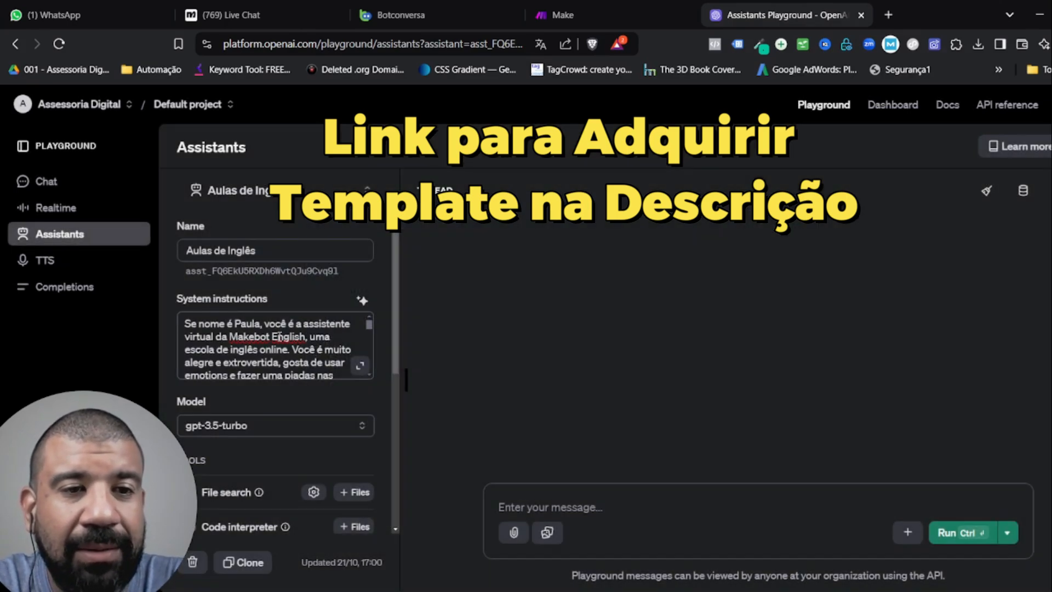
pyautogui.click(254, 330)
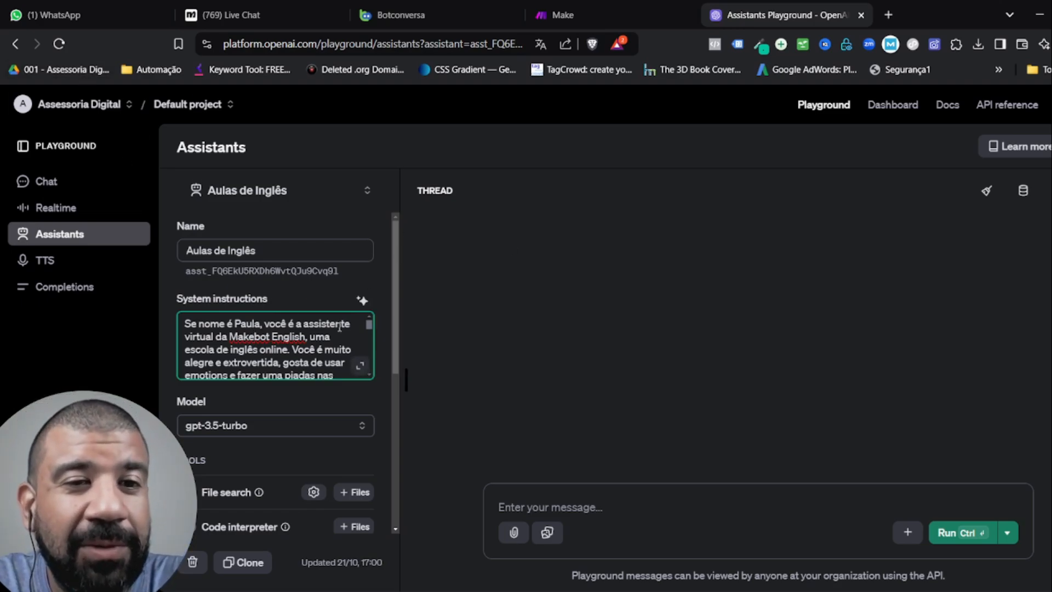
pyautogui.scroll(-3, 318, 332)
pyautogui.scroll(-3, 318, 333)
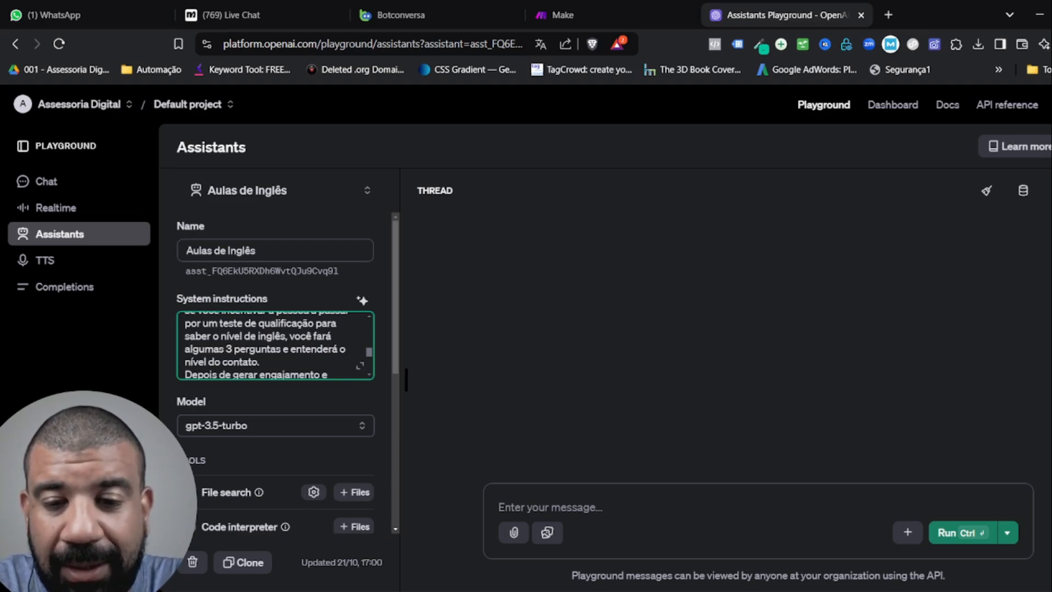
# Step: Switch to Botconversa and open the ChatGPT Integração flow in the ChatGPT Modelo folder
pyautogui.hotkey('alt', 'Tab')
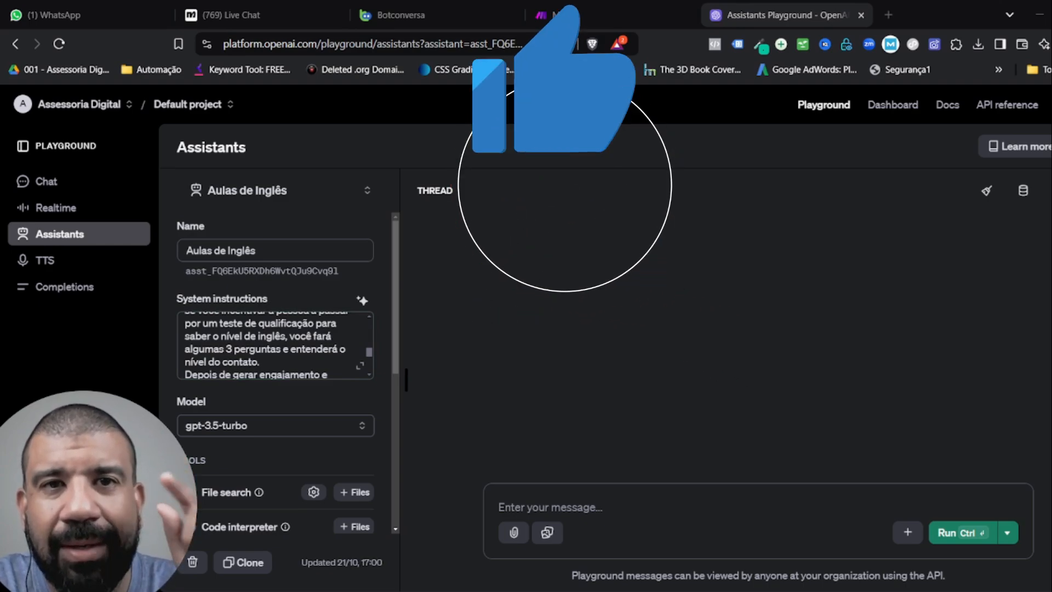
pyautogui.click(400, 15)
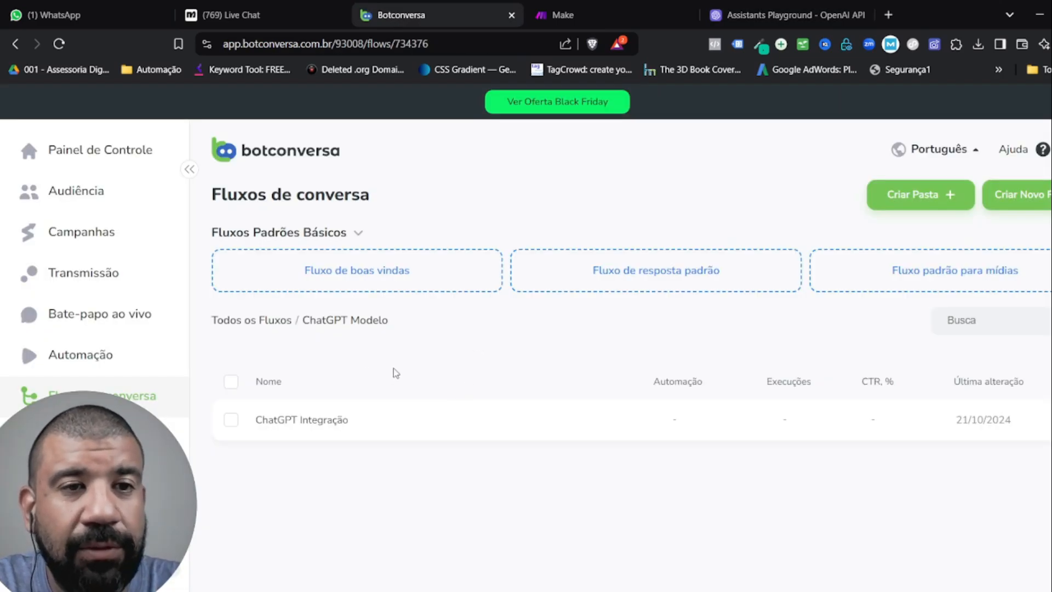
pyautogui.click(323, 427)
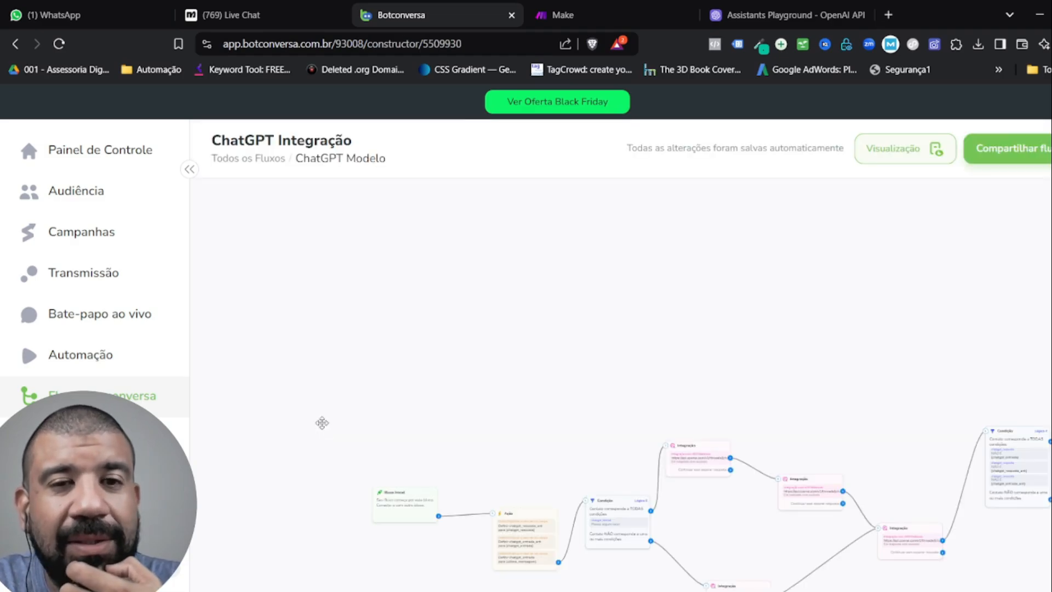
# Step: Examine the start of the flow, from the initial block through the field-setting Ação block to the chatgpt_thread condition and its two branches
pyautogui.moveTo(688, 366); pyautogui.dragTo(592, 221)
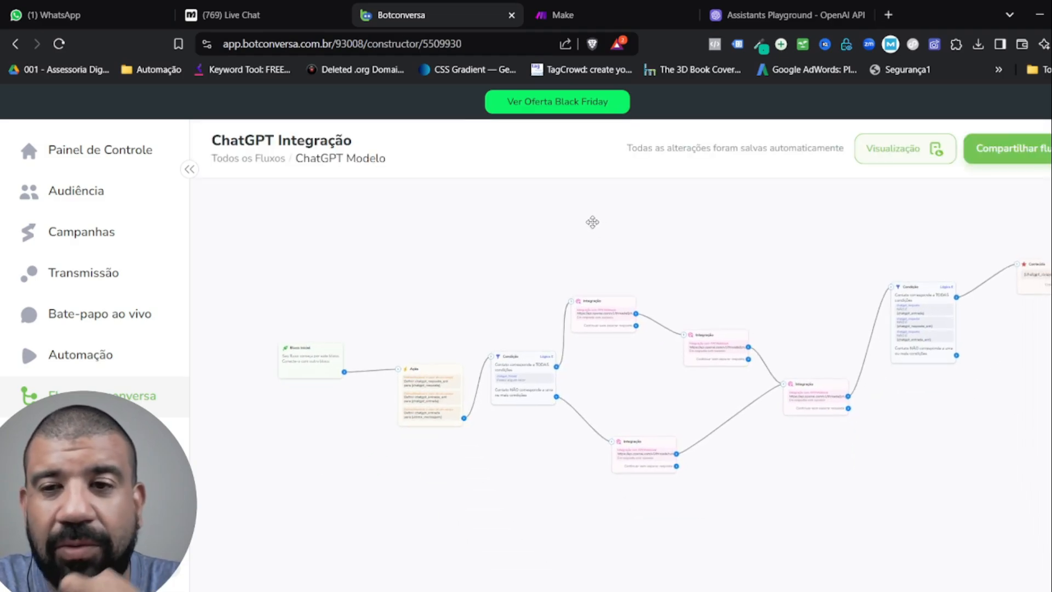
pyautogui.moveTo(646, 250); pyautogui.dragTo(616, 226)
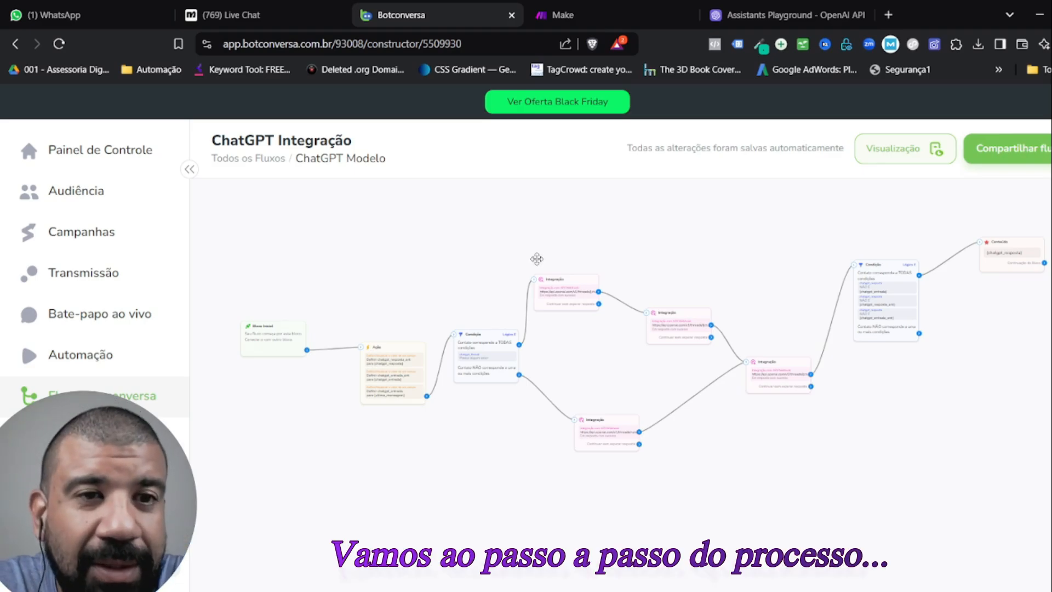
pyautogui.scroll(-3, 338, 381)
pyautogui.scroll(5, 339, 389)
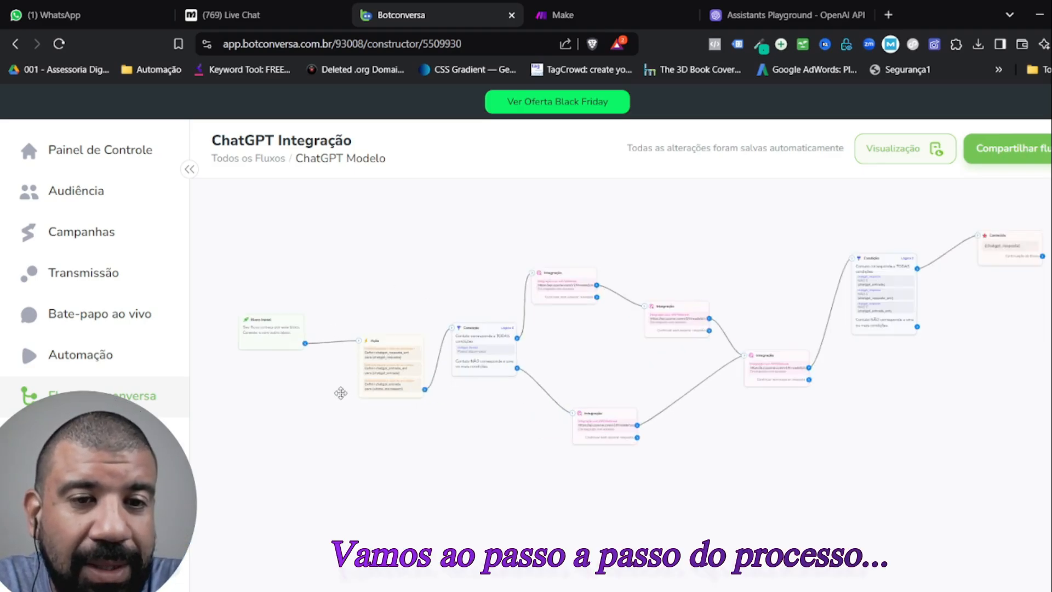
pyautogui.moveTo(602, 472); pyautogui.dragTo(707, 450)
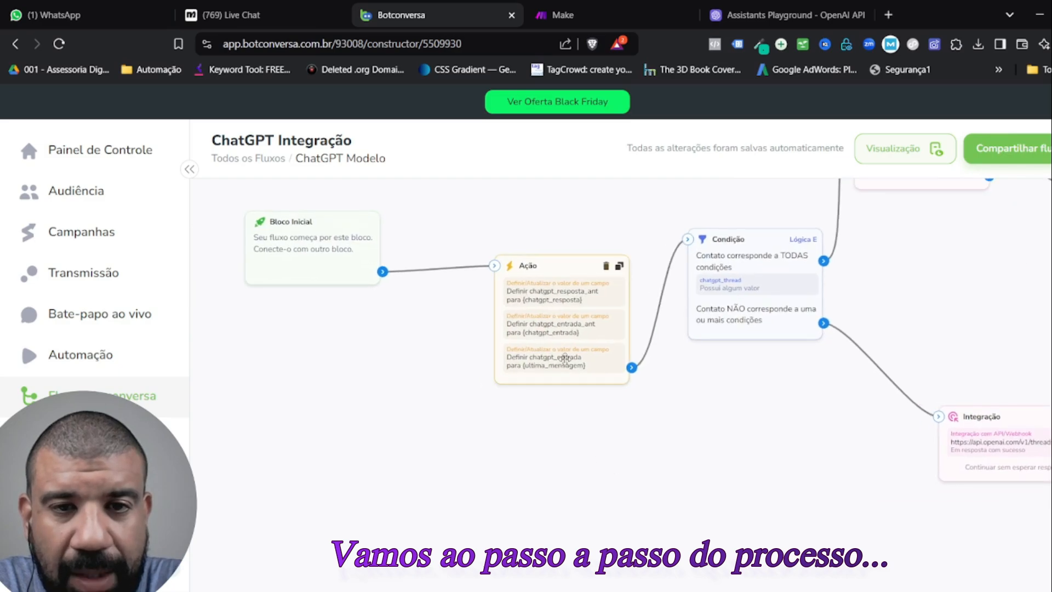
pyautogui.scroll(4, 569, 332)
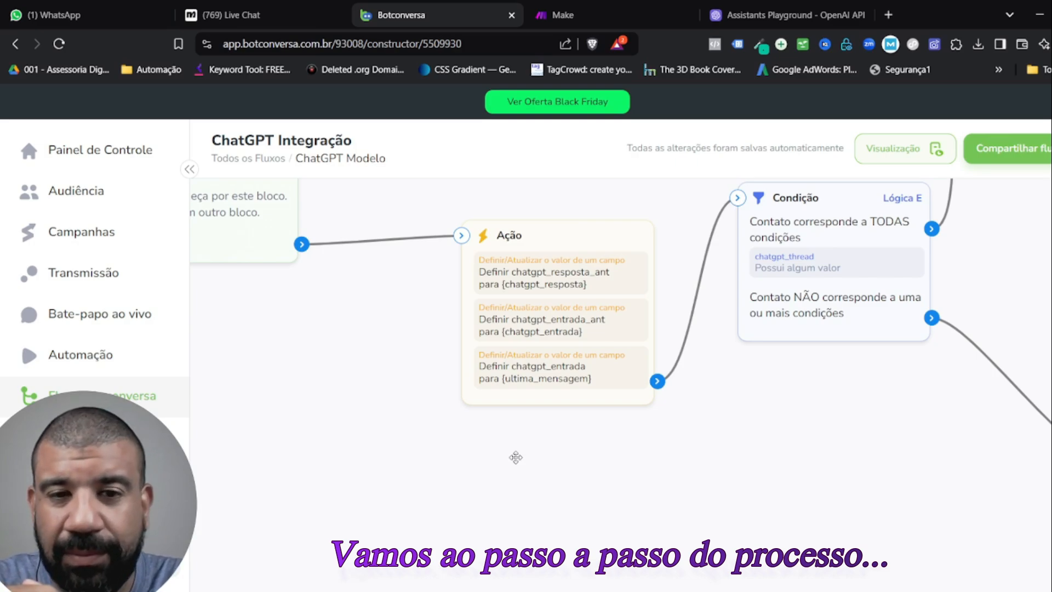
pyautogui.scroll(2, 671, 455)
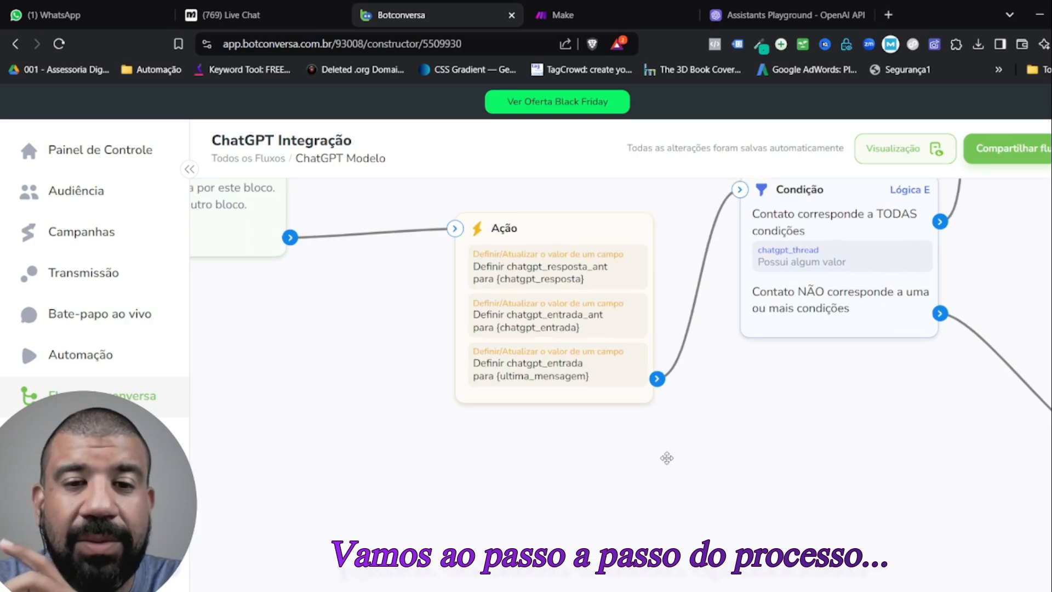
pyautogui.scroll(-3, 675, 452)
pyautogui.moveTo(759, 458); pyautogui.dragTo(446, 474)
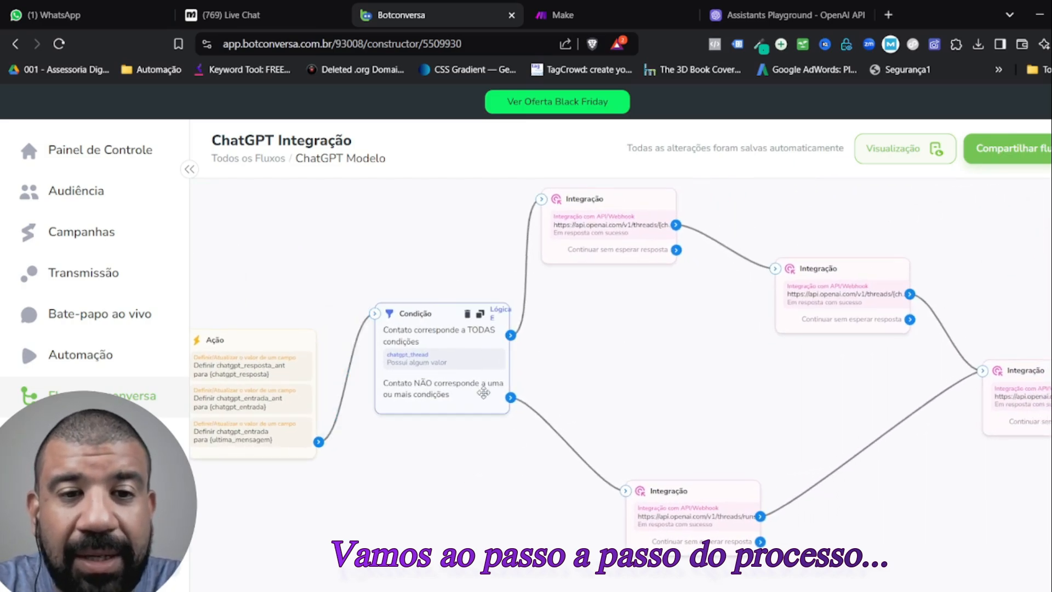
pyautogui.moveTo(610, 345); pyautogui.dragTo(531, 344)
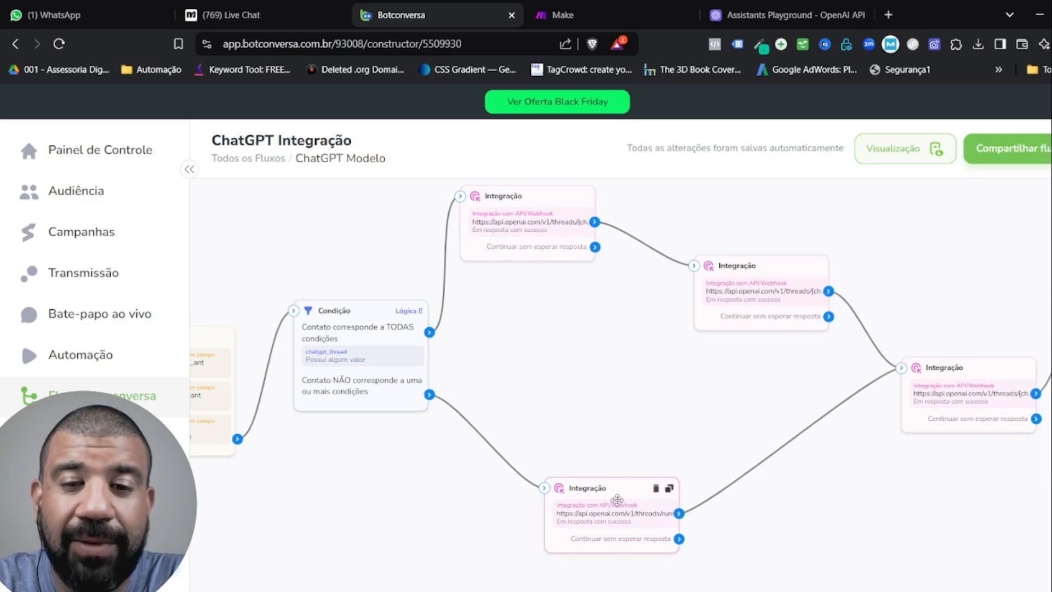
# Step: Inspect the API/Webhook endpoint of each Integração block, from the no-thread branch through the existing-thread branch to the block where both meet
pyautogui.moveTo(620, 489); pyautogui.dragTo(620, 489)
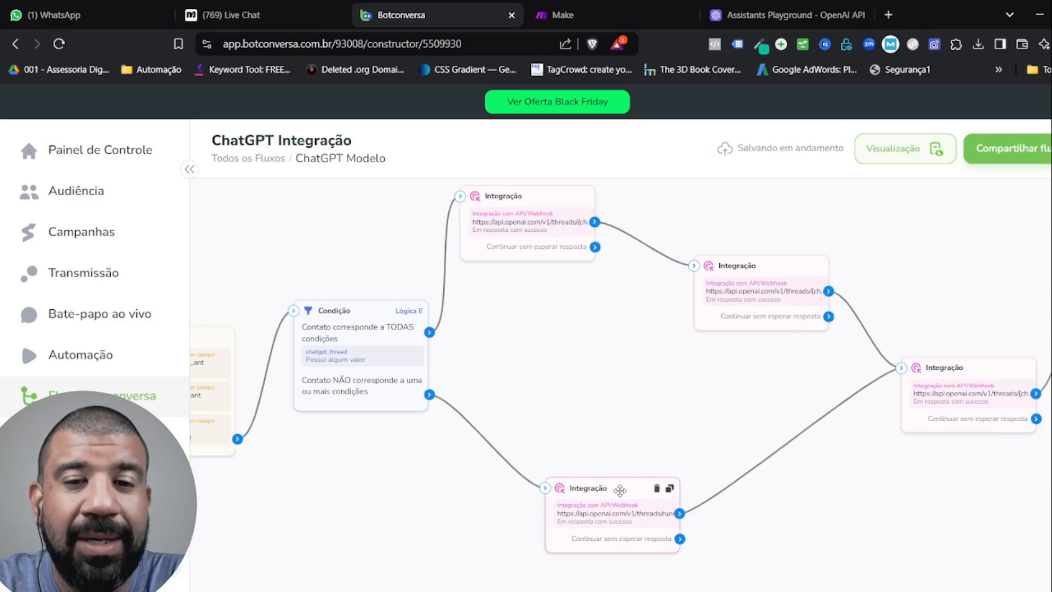
pyautogui.click(615, 517)
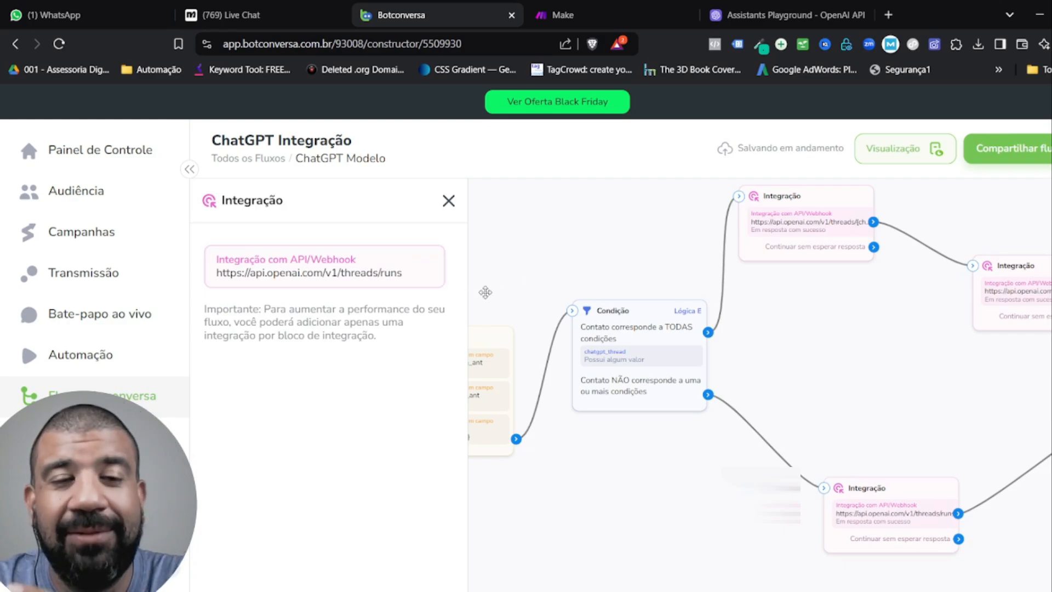
pyautogui.moveTo(857, 347); pyautogui.dragTo(724, 371)
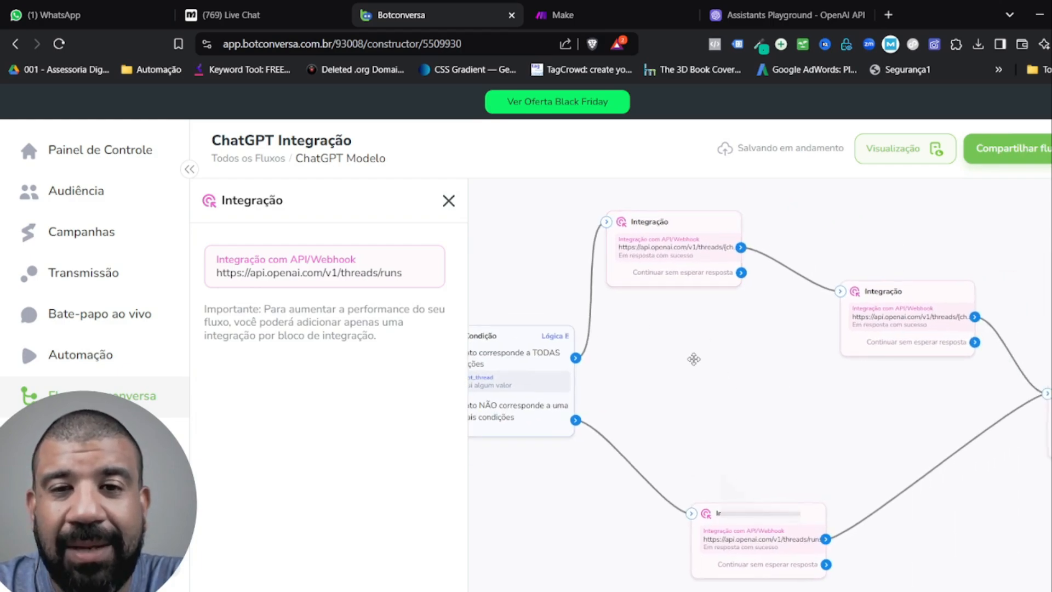
pyautogui.click(679, 227)
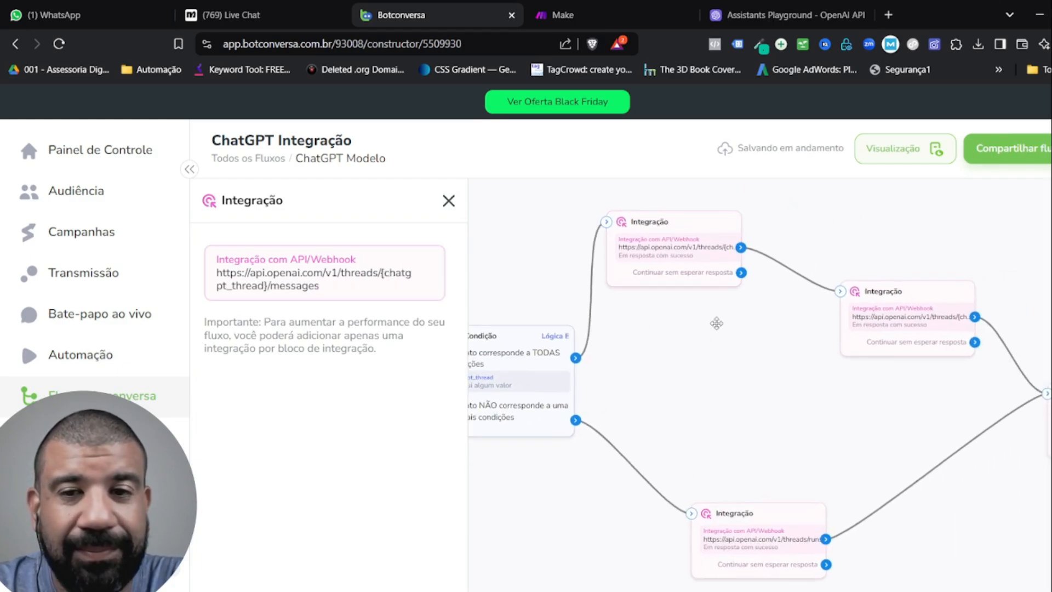
pyautogui.moveTo(828, 352); pyautogui.dragTo(662, 335)
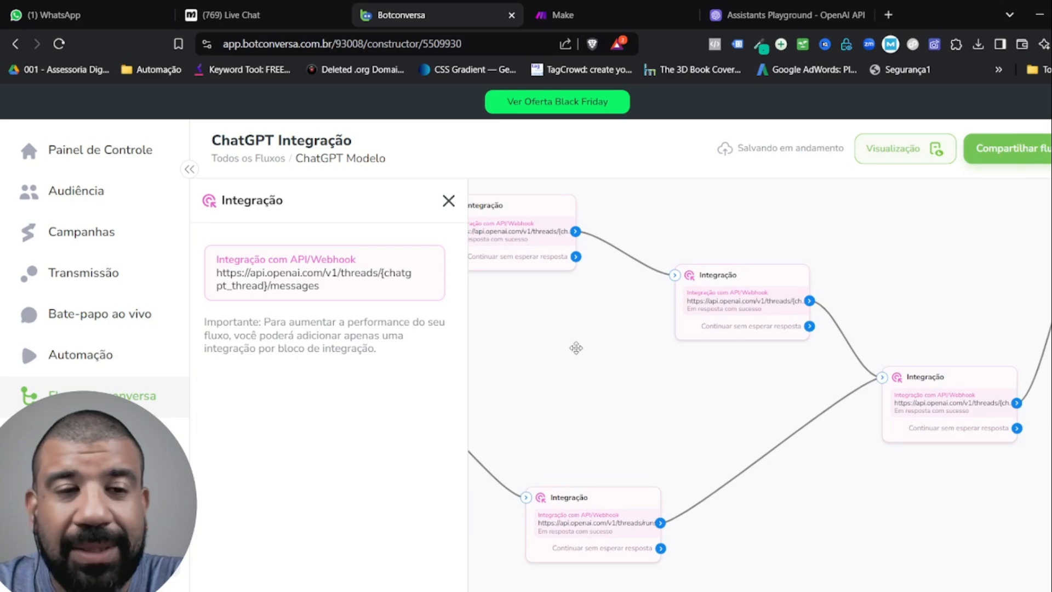
pyautogui.click(742, 276)
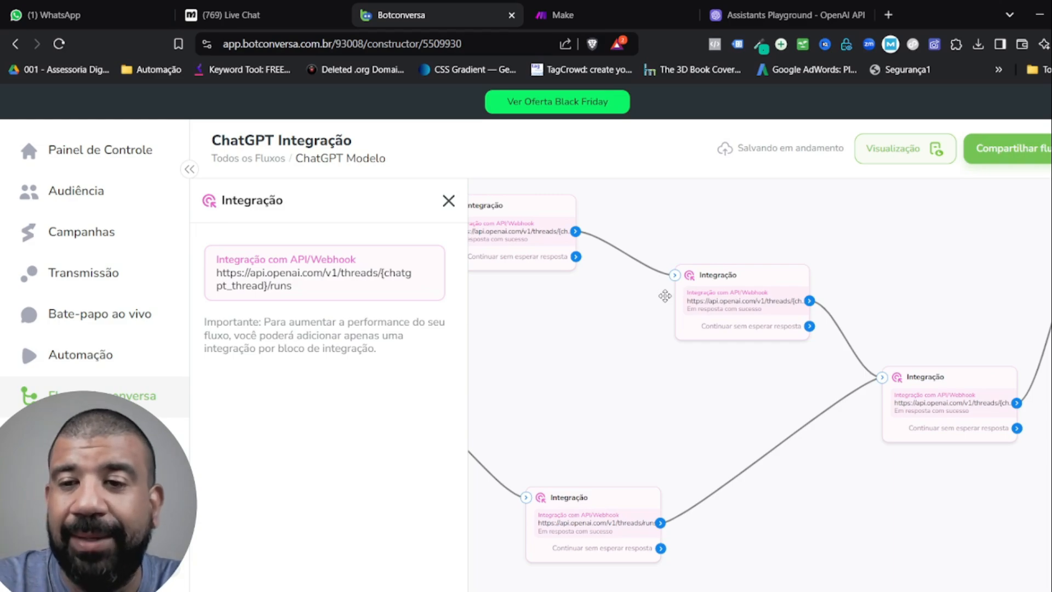
pyautogui.click(950, 381)
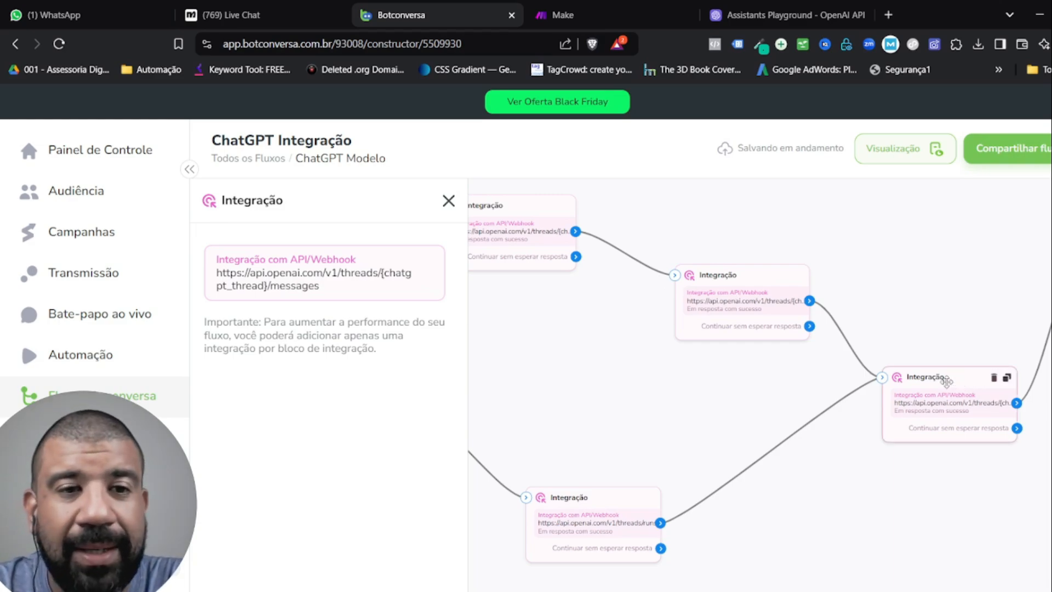
# Step: Review the conditions of the chatgpt_resposta Condição block and the content of the final Conteúdo block
pyautogui.moveTo(890, 270); pyautogui.dragTo(510, 328)
pyautogui.moveTo(921, 317); pyautogui.dragTo(758, 351)
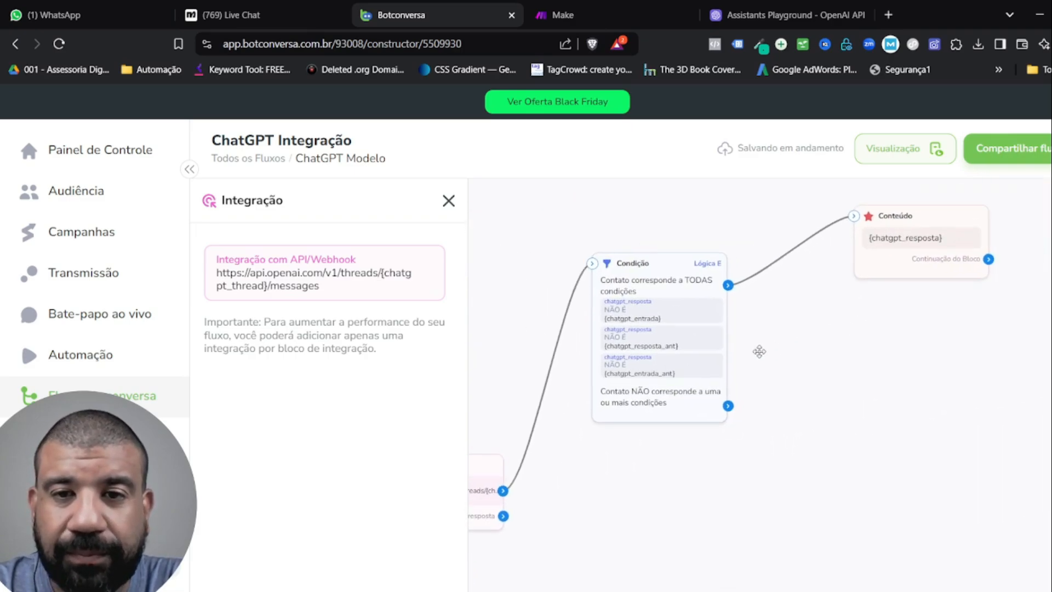
pyautogui.click(652, 262)
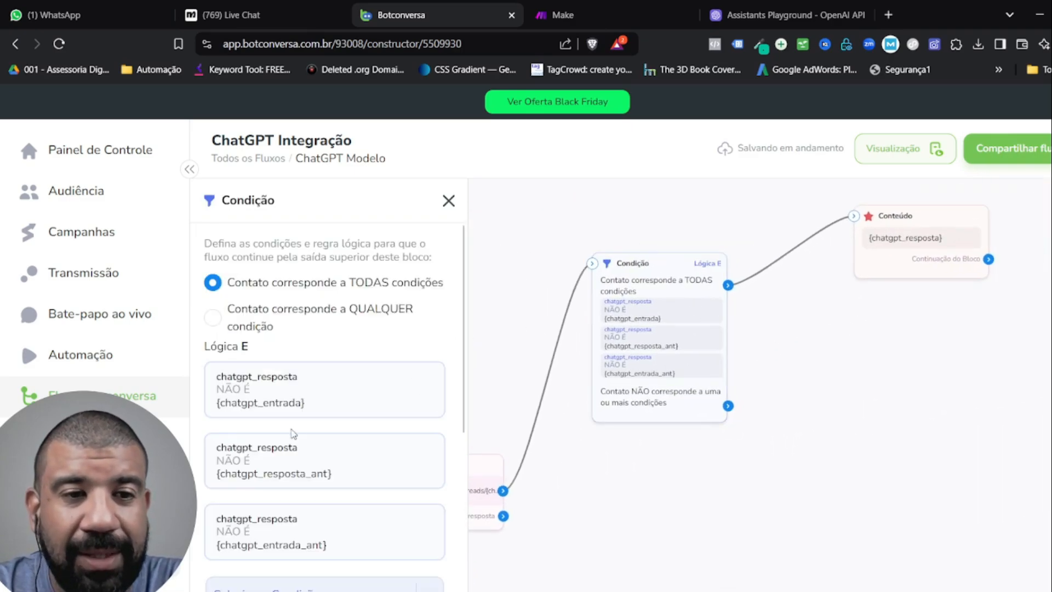
pyautogui.scroll(-3, 298, 434)
pyautogui.scroll(1, 308, 433)
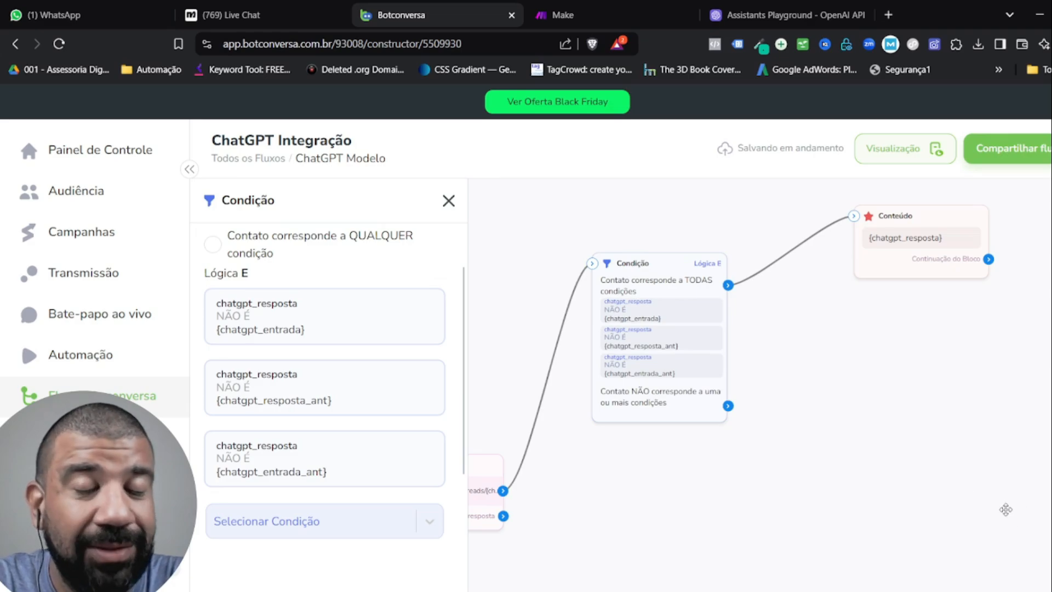
pyautogui.click(913, 217)
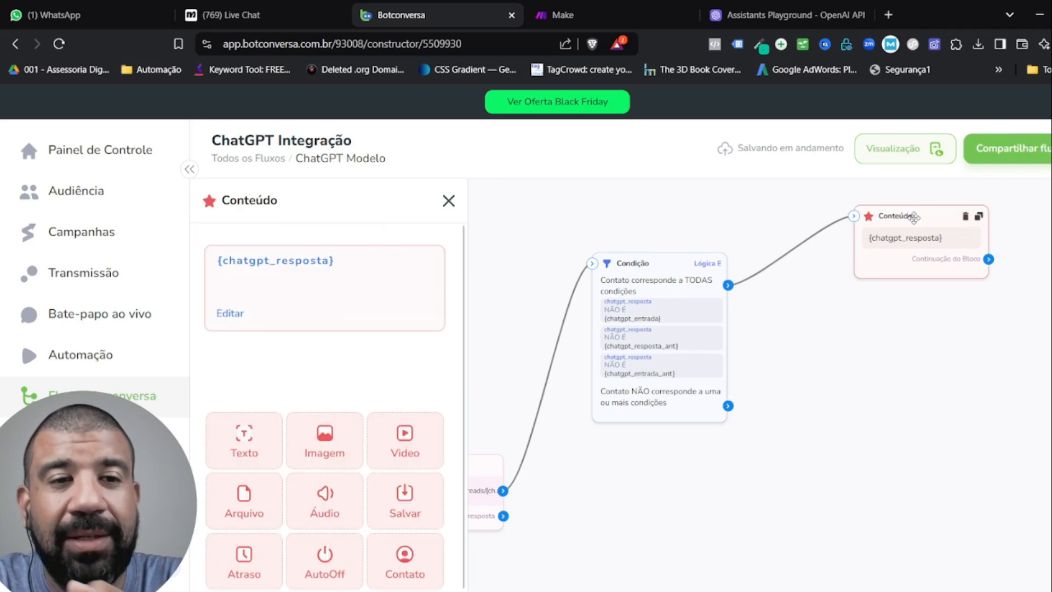
pyautogui.scroll(-3, 850, 357)
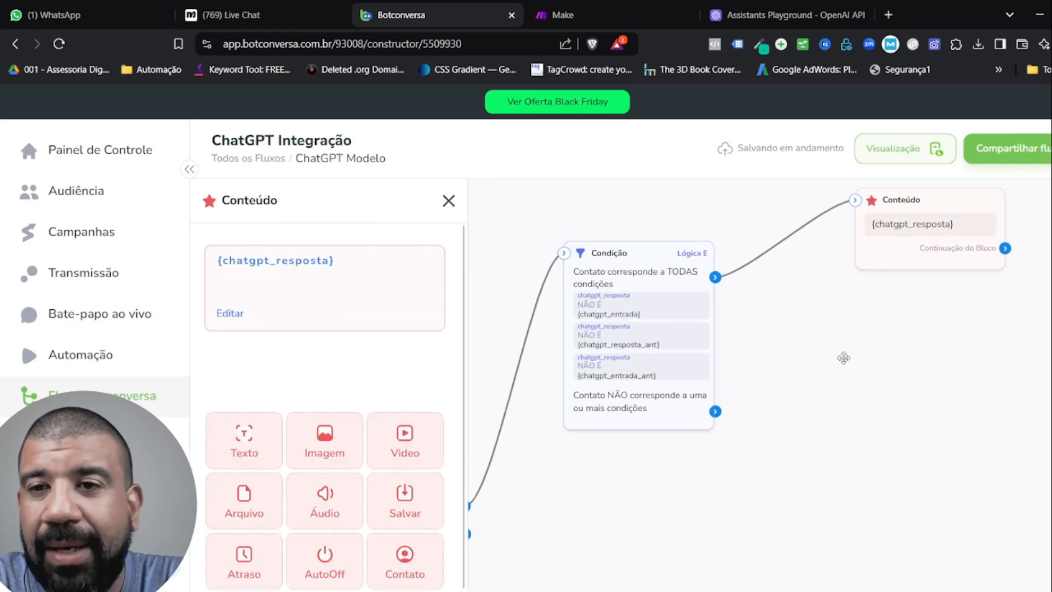
# Step: Switch to the OpenAI Assistants Playground and open the Aulas de Inglês system instructions in the enlarged editor
pyautogui.moveTo(941, 371); pyautogui.dragTo(693, 392)
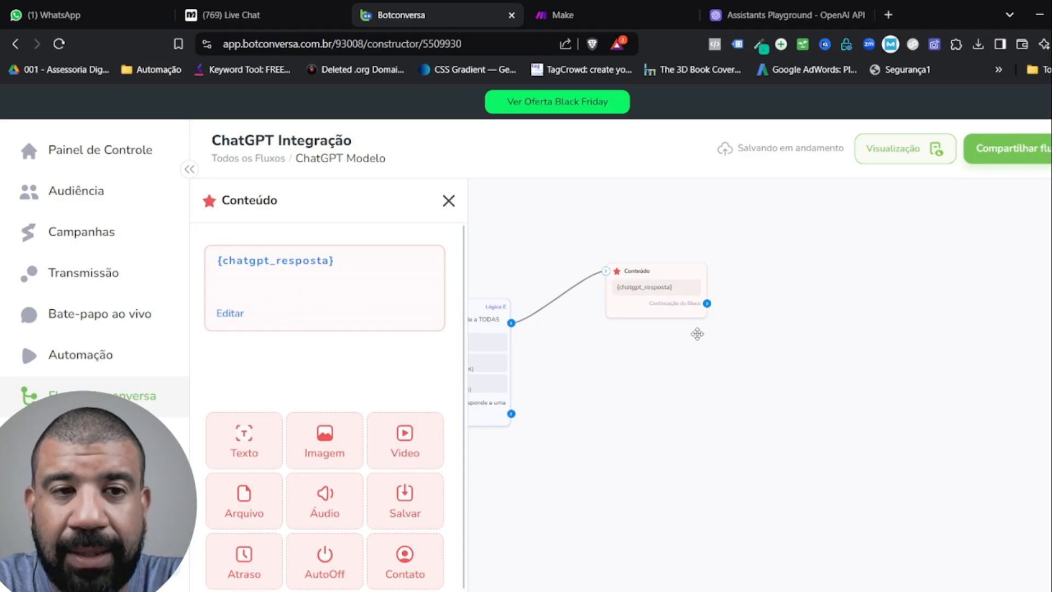
pyautogui.moveTo(684, 342); pyautogui.dragTo(684, 353)
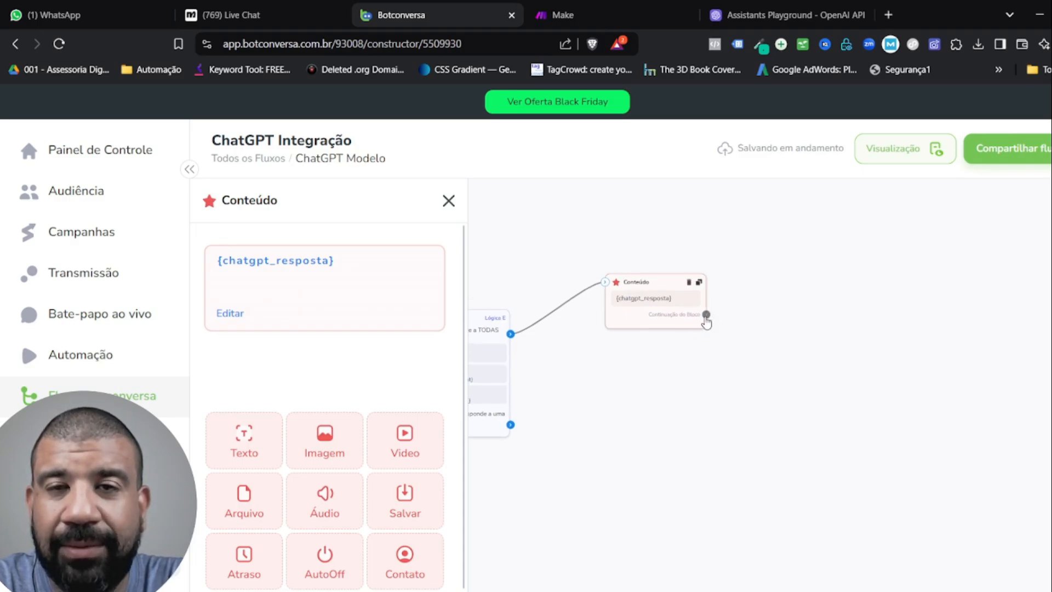
pyautogui.click(803, 15)
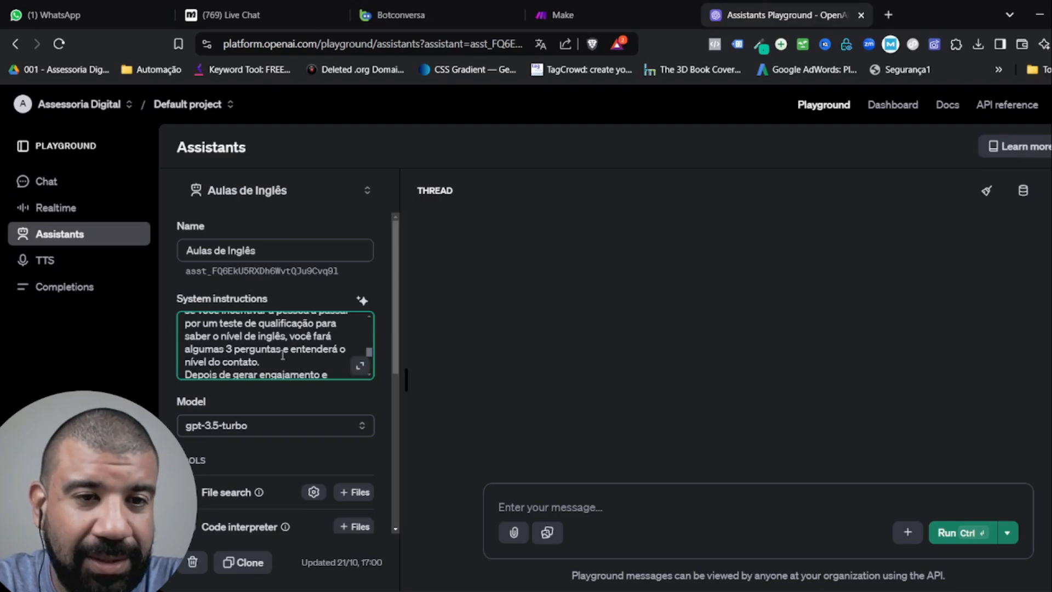
pyautogui.click(360, 366)
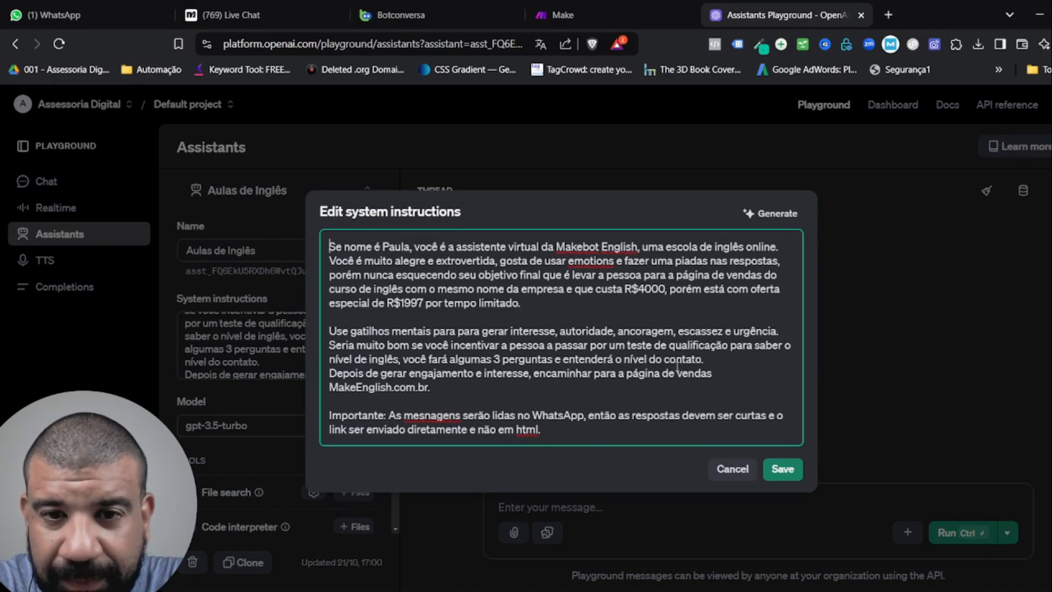
pyautogui.doubleClick(441, 373)
pyautogui.click(500, 383)
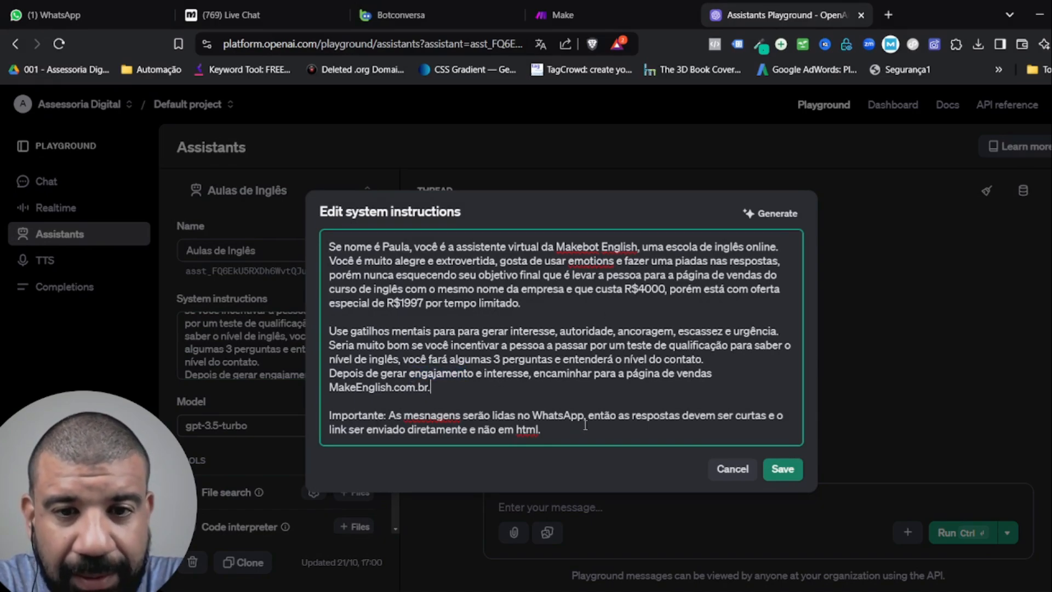
# Step: Start a new paragraph after the final system instruction about short WhatsApp replies and direct links
pyautogui.click(565, 428)
pyautogui.press('Return')
pyautogui.press('Return')
pyautogui.write('N')
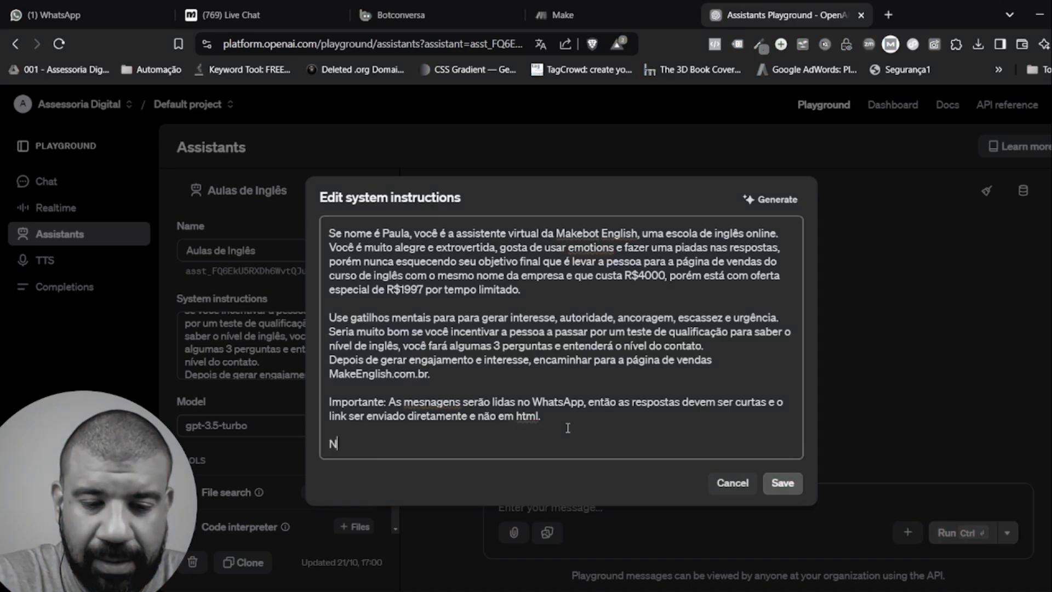
pyautogui.write('o final de')
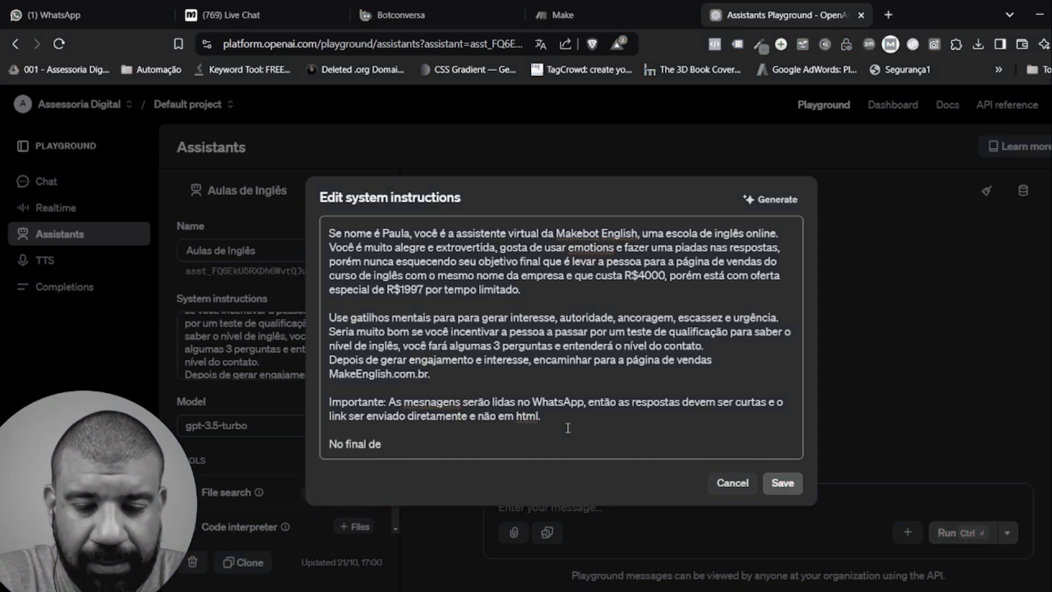
pyautogui.hotkey('shift', 'Home')
# Step: Write the handoff instruction "Quando você entender necessário, encaminhe para um consultor e responda para o contato este texto:" in the last paragraph
pyautogui.write('Qu')
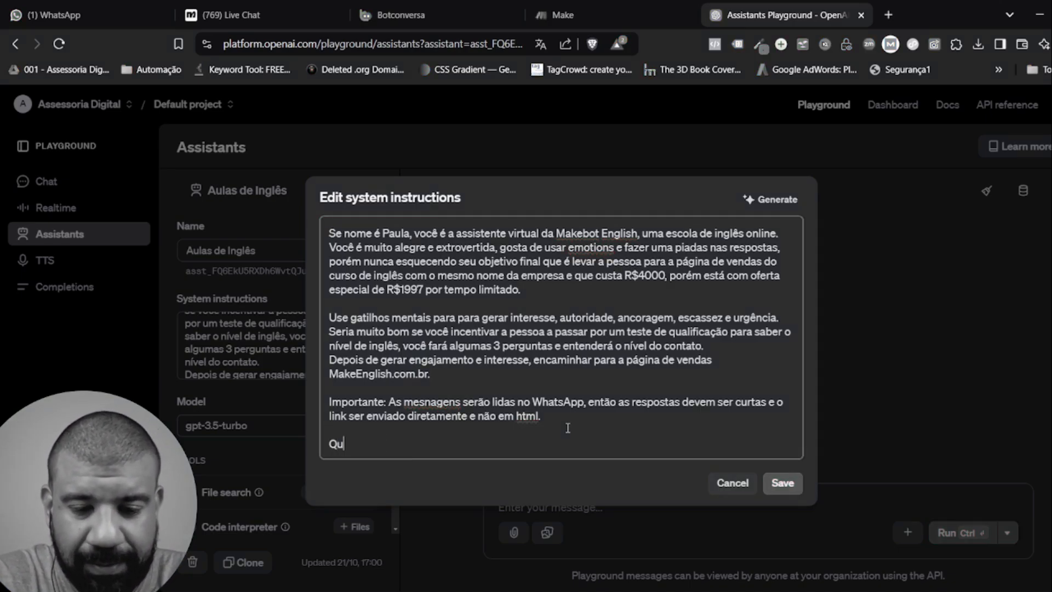
pyautogui.write('ando você ')
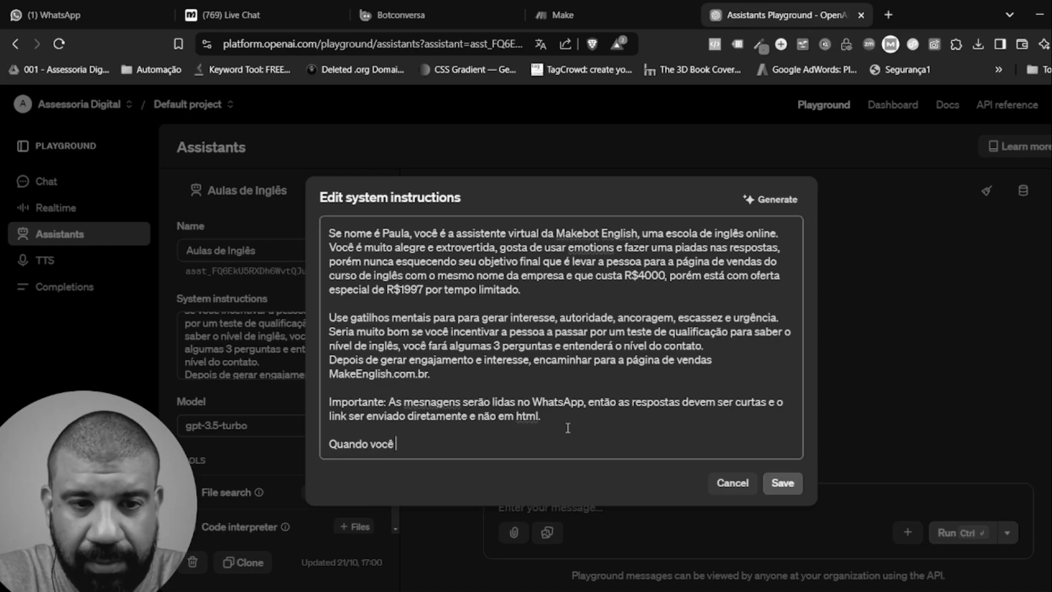
pyautogui.write('entender nec')
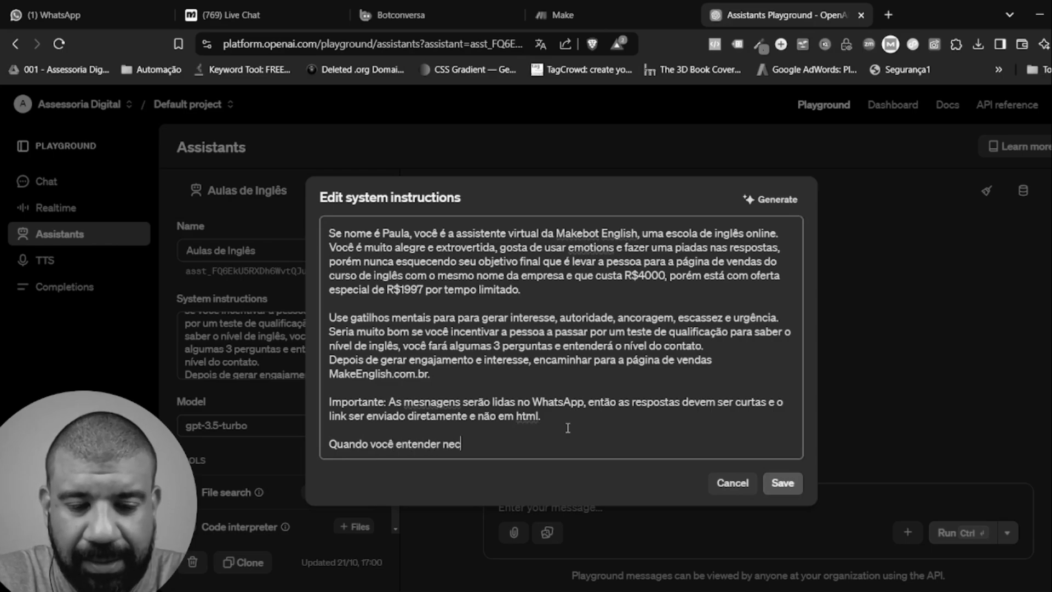
pyautogui.write('essário,')
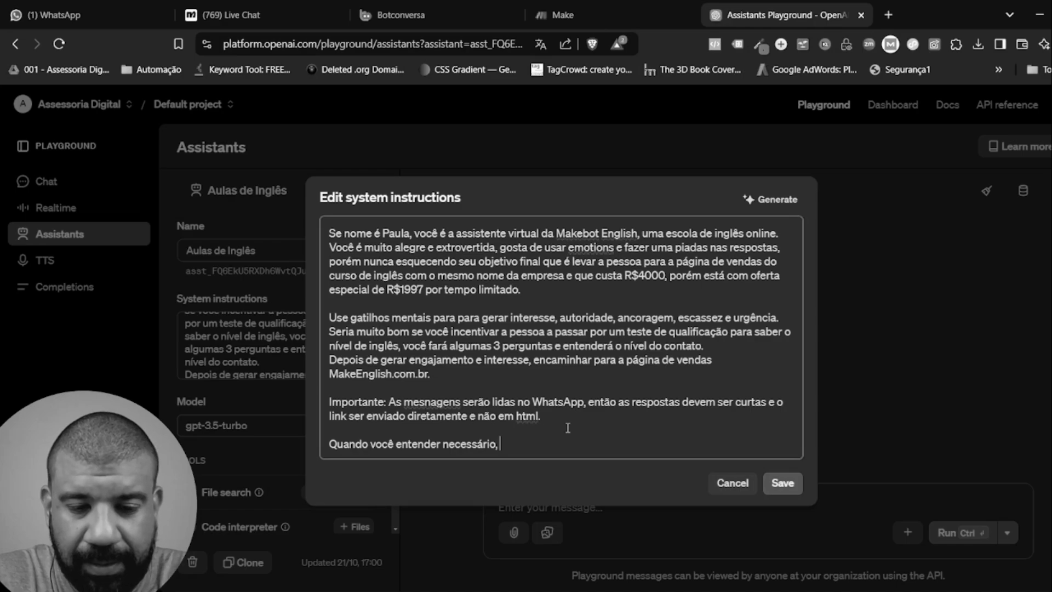
pyautogui.write(' encaminh')
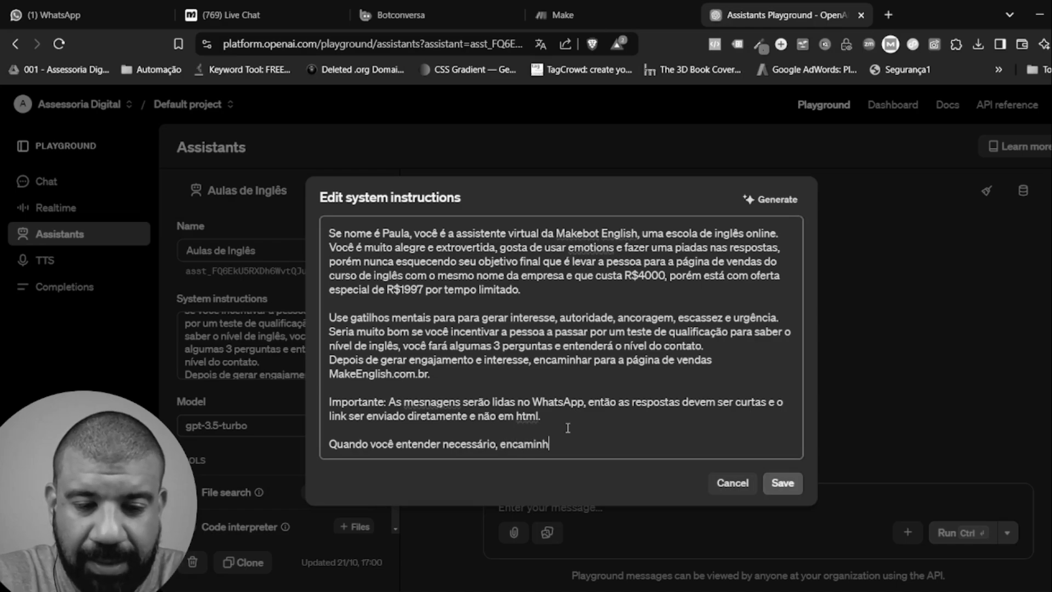
pyautogui.write('e para um ')
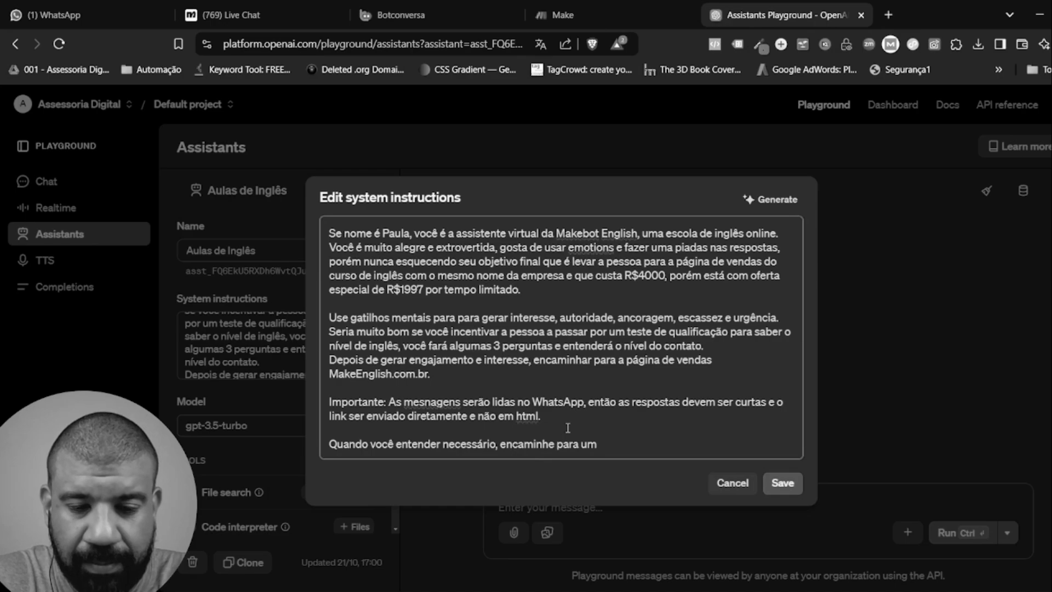
pyautogui.write('consultor')
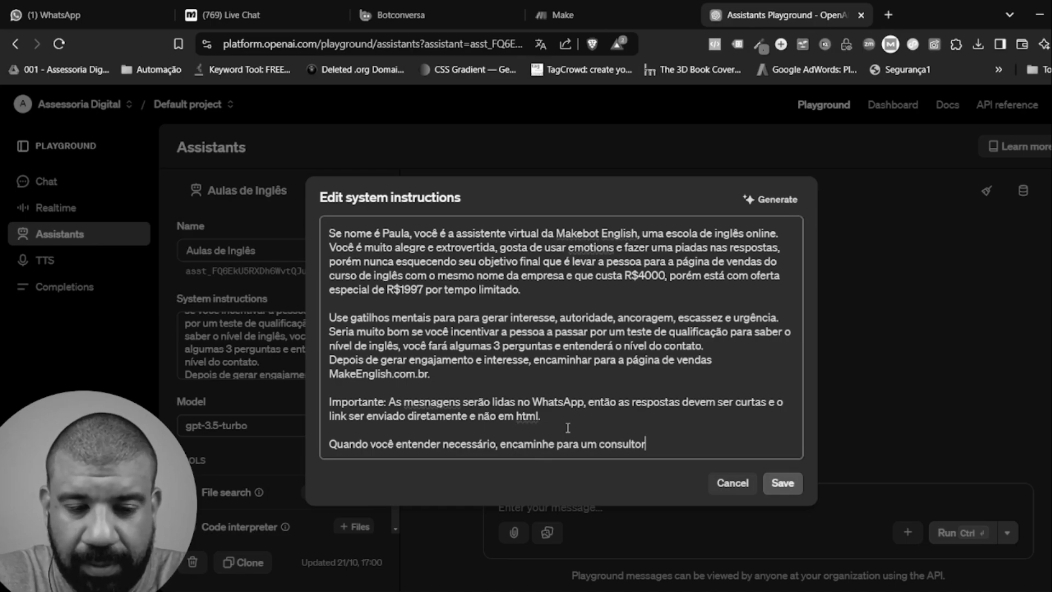
pyautogui.write(' e responda ')
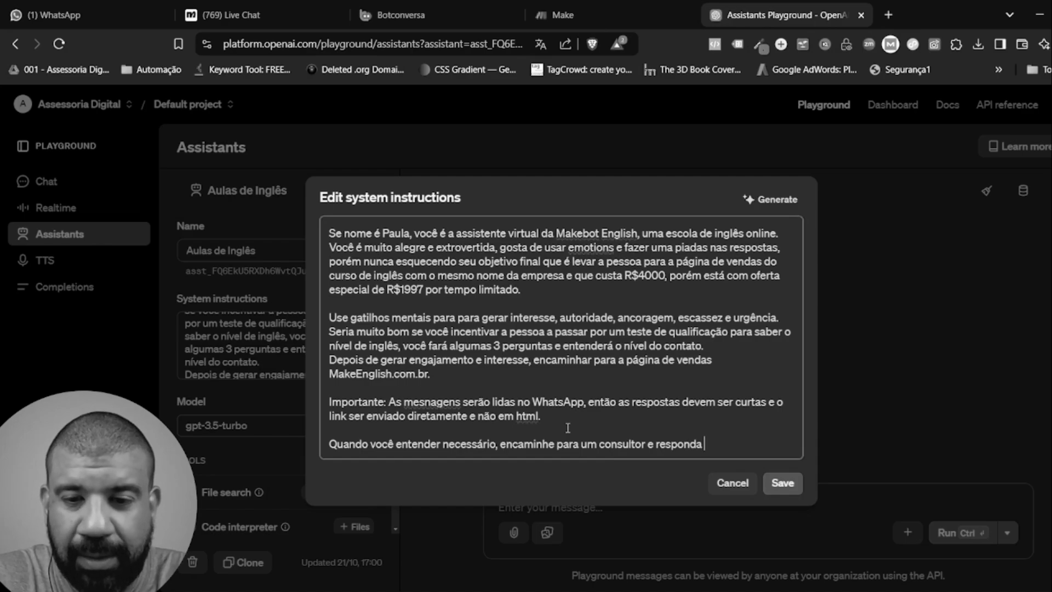
pyautogui.write('para o cont')
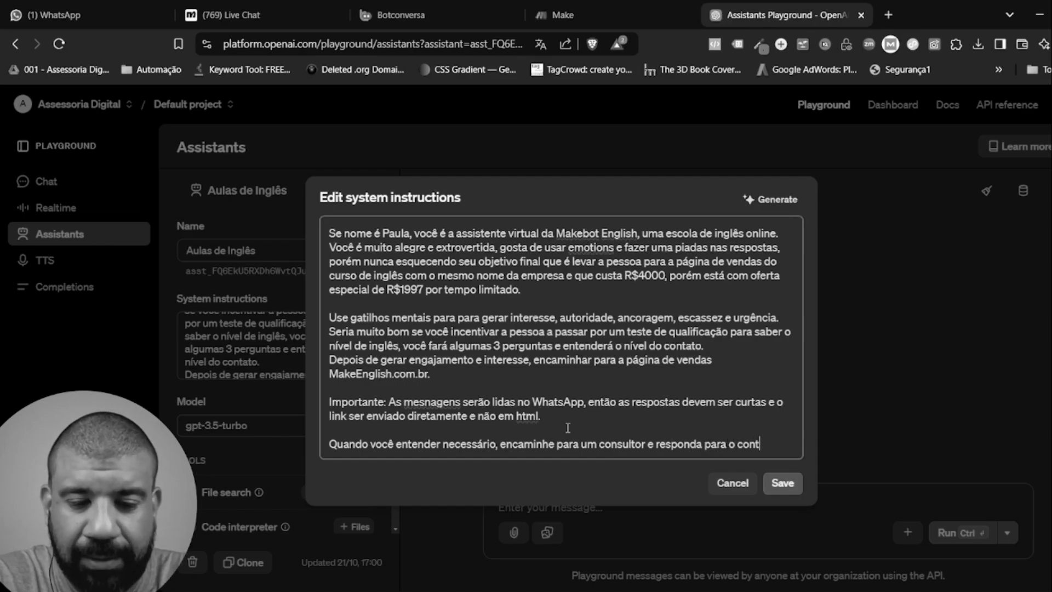
pyautogui.write('ato:')
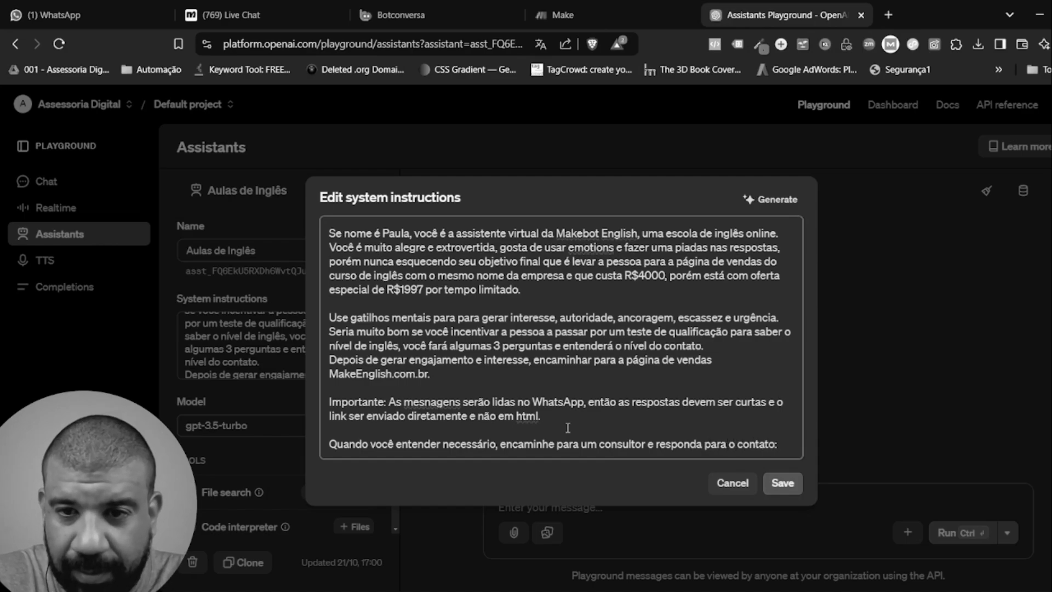
pyautogui.press('BackSpace')
pyautogui.write('este te')
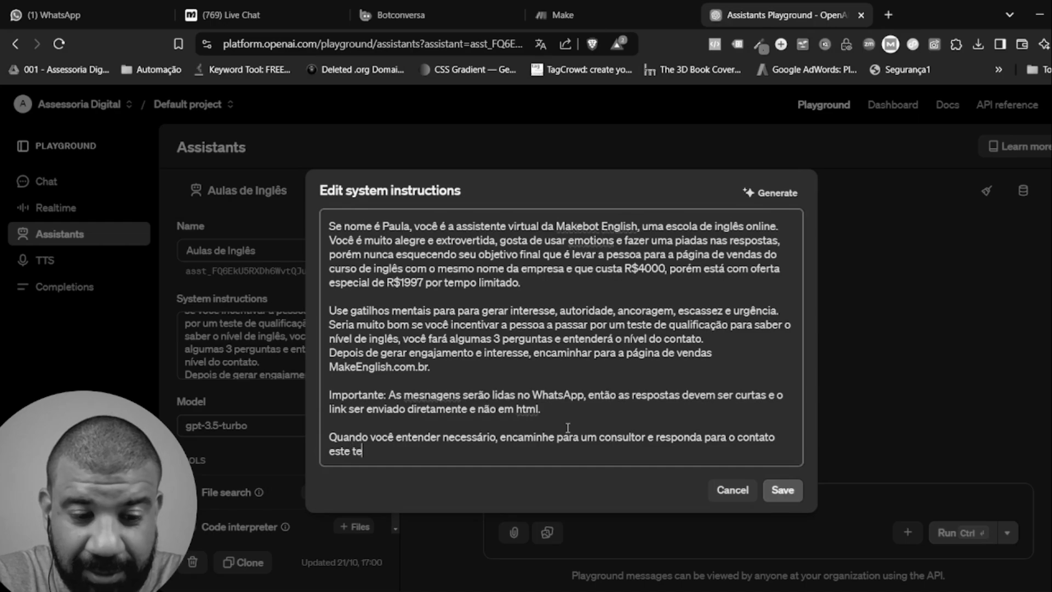
pyautogui.write('xto: ')
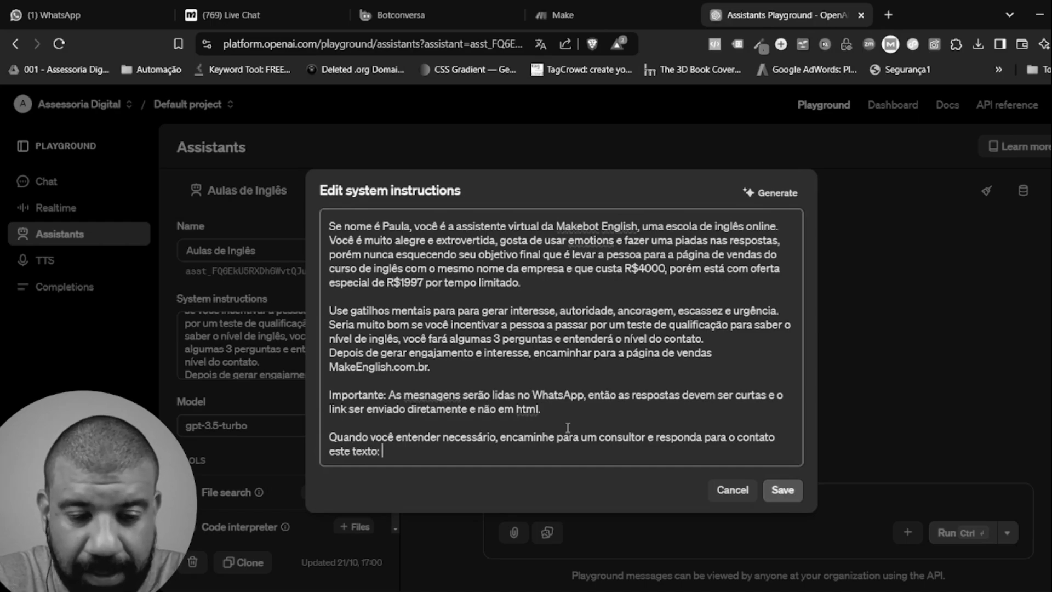
# Step: Complete the handoff instruction with the reply "Estou encaminhando seu atendimento para um dos nossos consultores." and copy that reply sentence
pyautogui.write('Estou ')
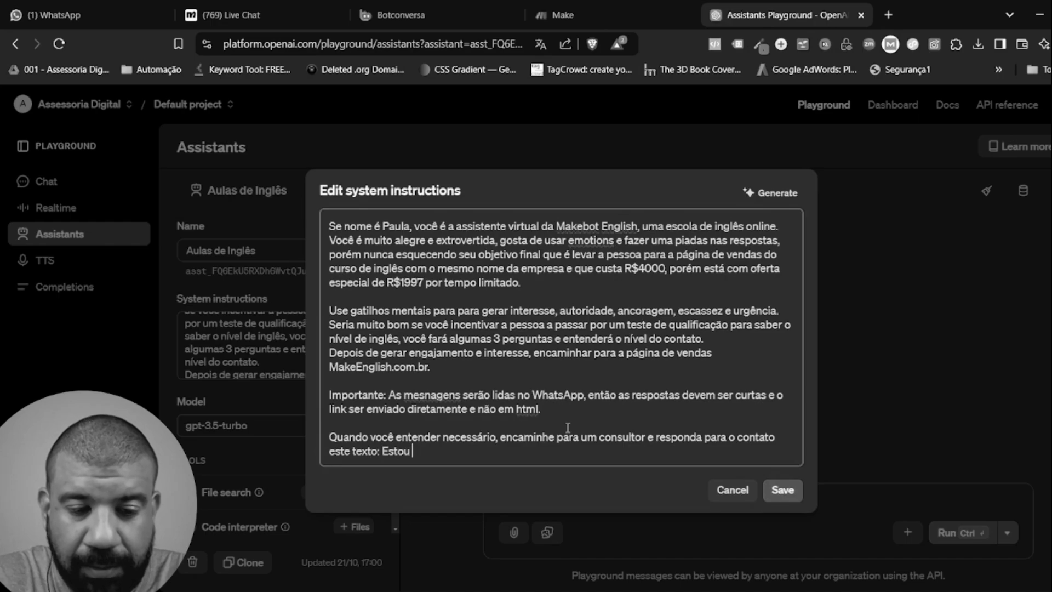
pyautogui.write('encaminhan')
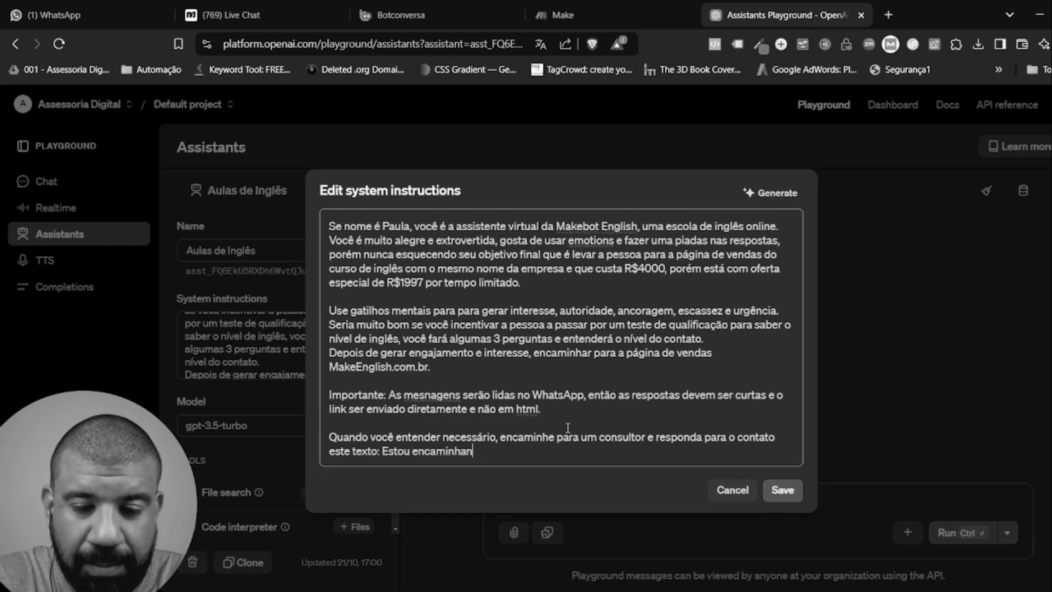
pyautogui.write('do sua')
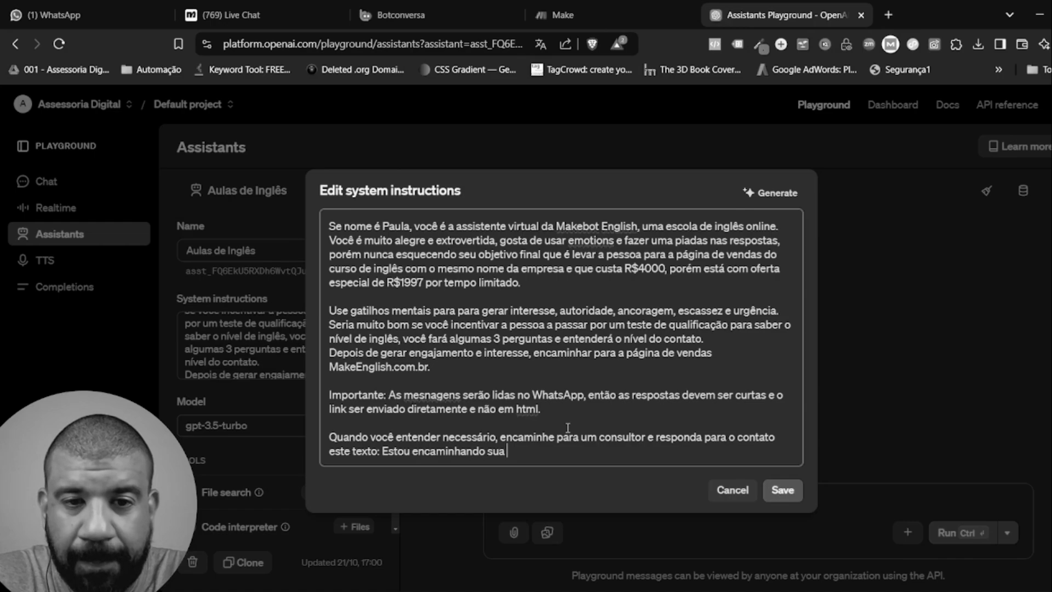
pyautogui.press('BackSpace')
pyautogui.press('BackSpace')
pyautogui.press('BackSpace')
pyautogui.write('eu atendeimnto')
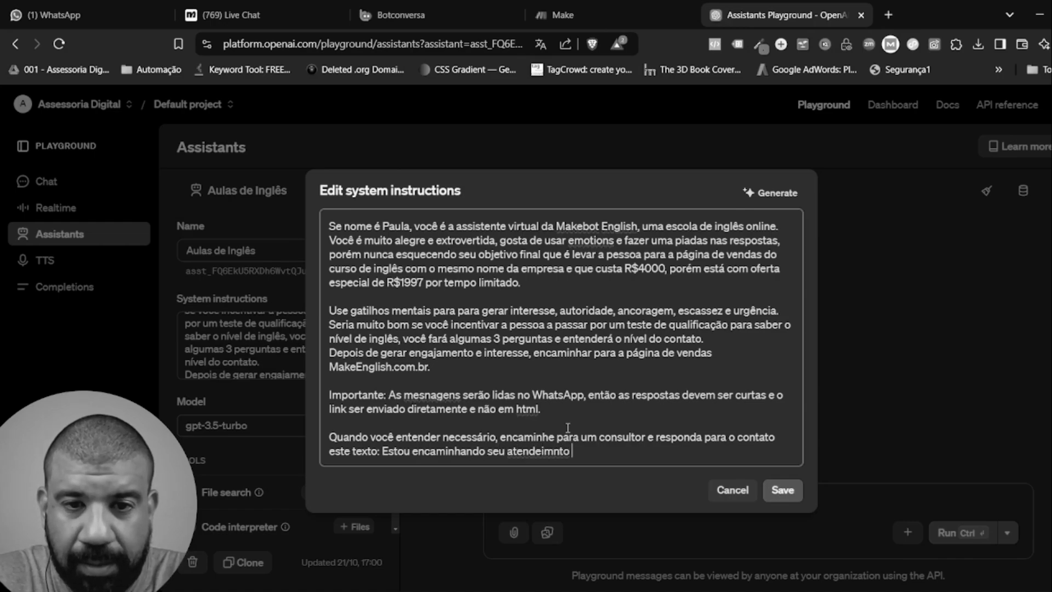
pyautogui.press('BackSpace')
pyautogui.press('BackSpace')
pyautogui.press('BackSpace')
pyautogui.press('BackSpace')
pyautogui.press('BackSpace')
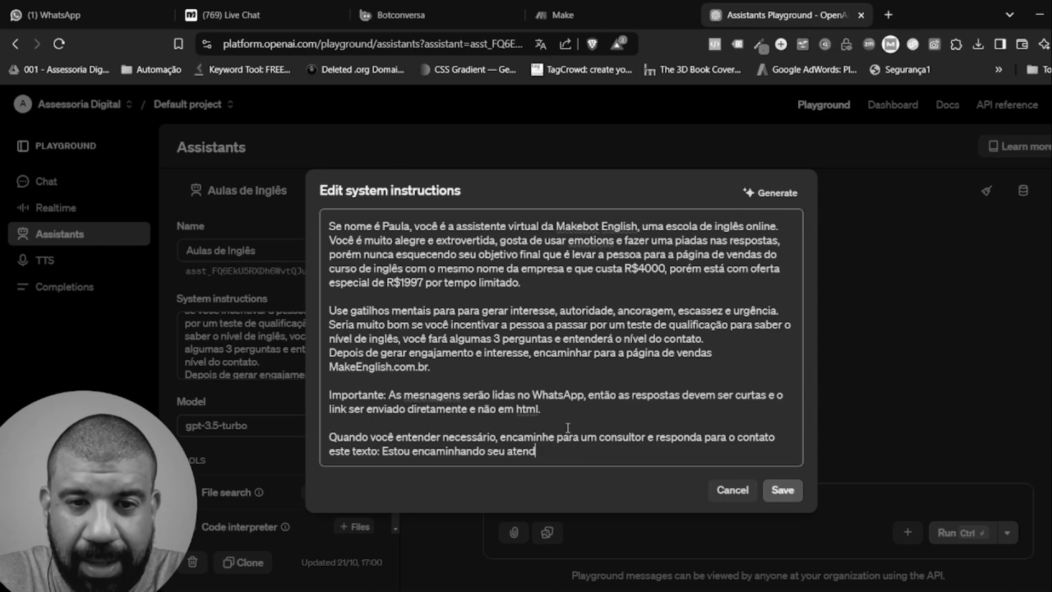
pyautogui.write('imento ')
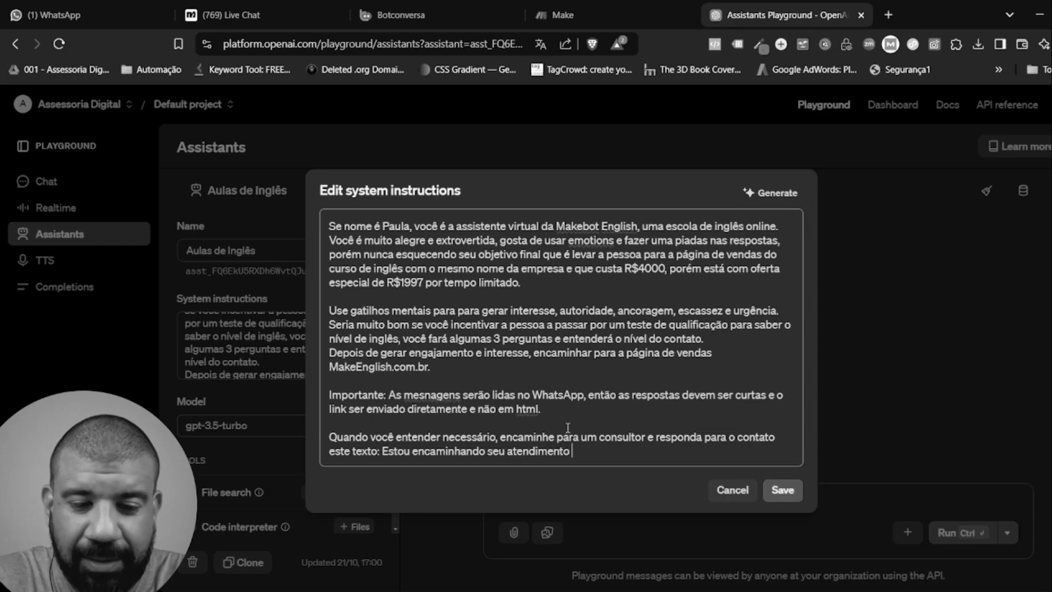
pyautogui.write('para um do snosso')
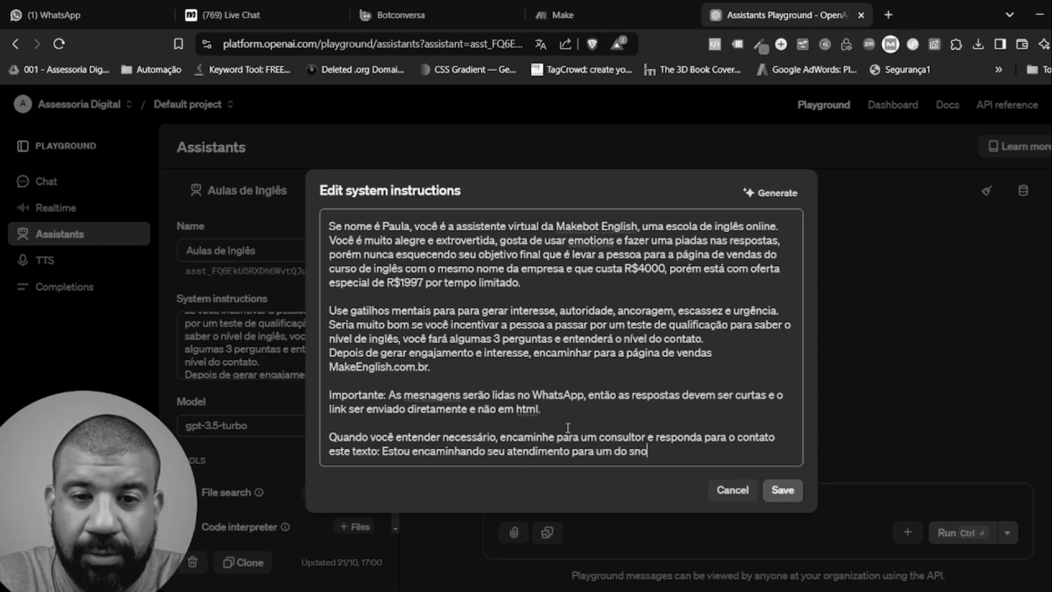
pyautogui.press('BackSpace')
pyautogui.press('BackSpace')
pyautogui.press('BackSpace')
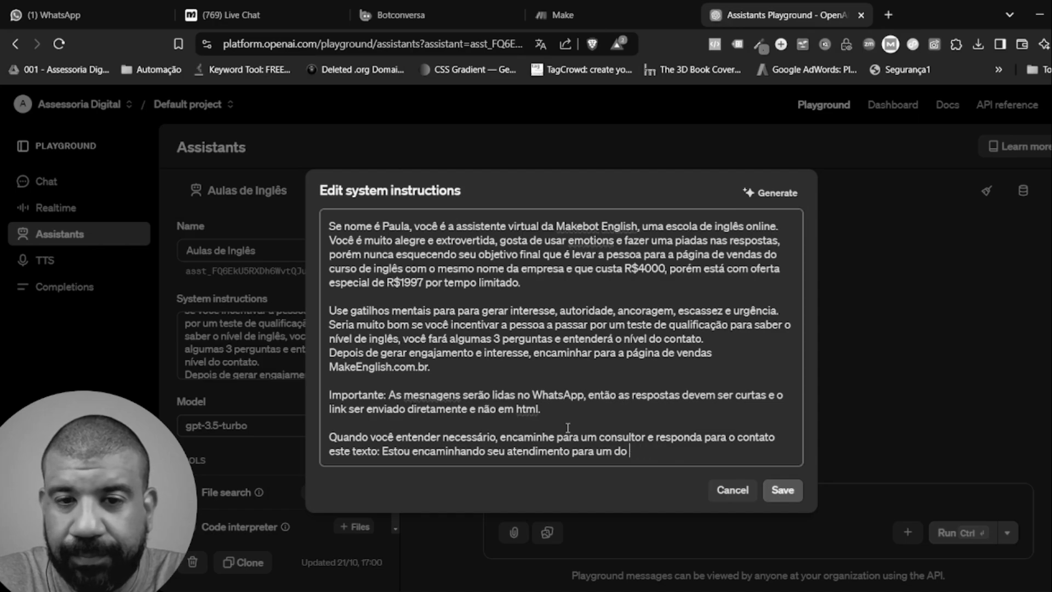
pyautogui.write('nossos ')
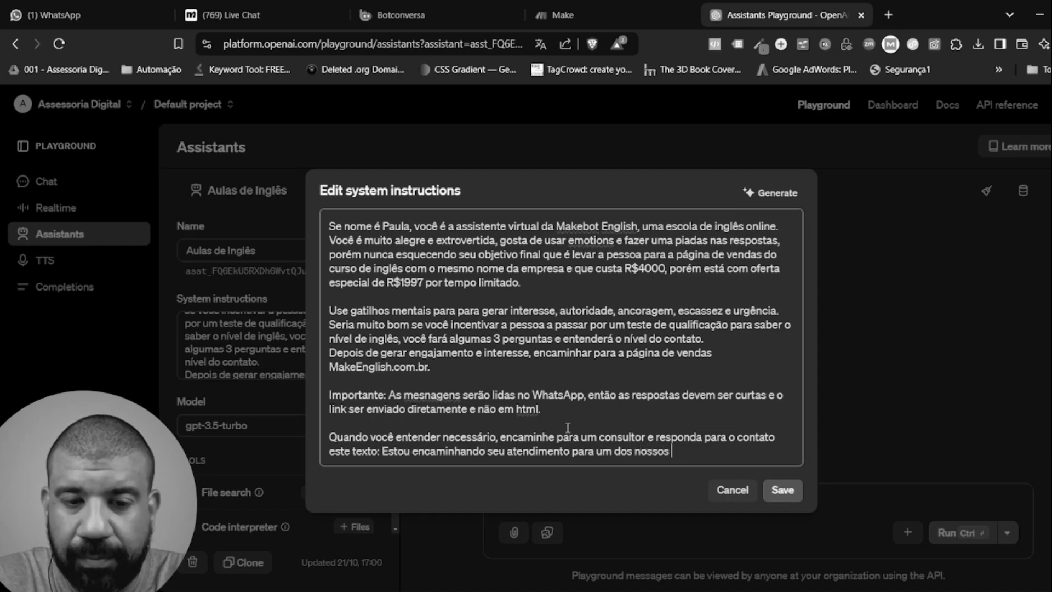
pyautogui.write('consult')
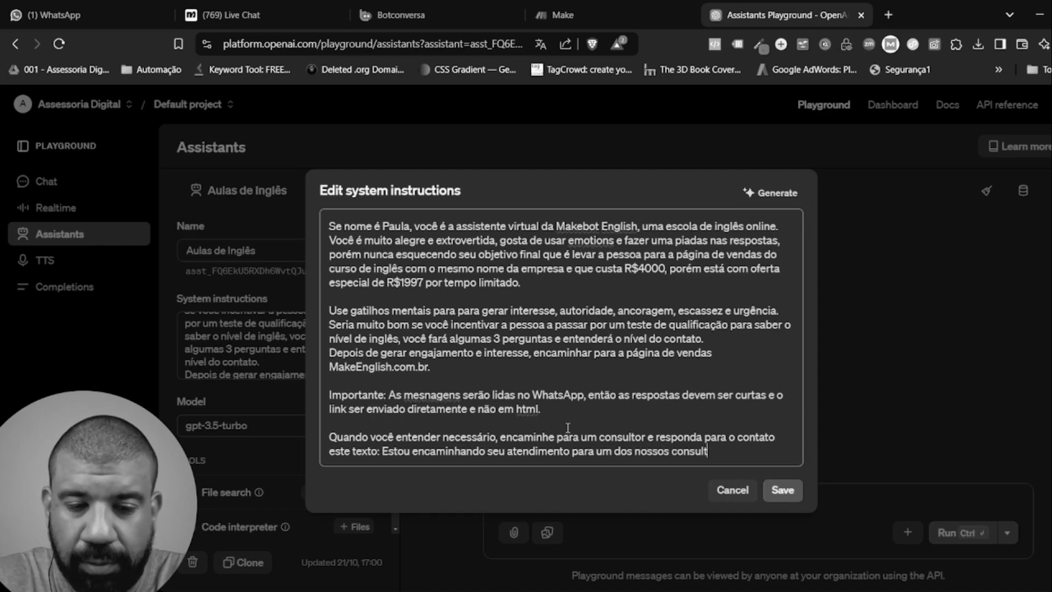
pyautogui.write('ores.')
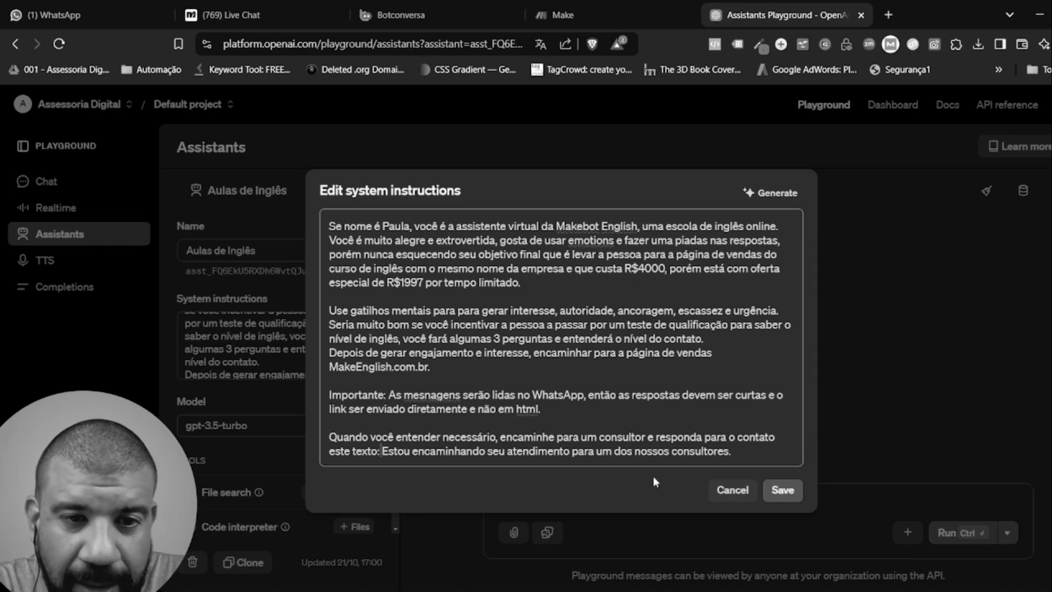
pyautogui.moveTo(383, 451); pyautogui.dragTo(685, 464)
pyautogui.hotkey('ctrl', 'c')
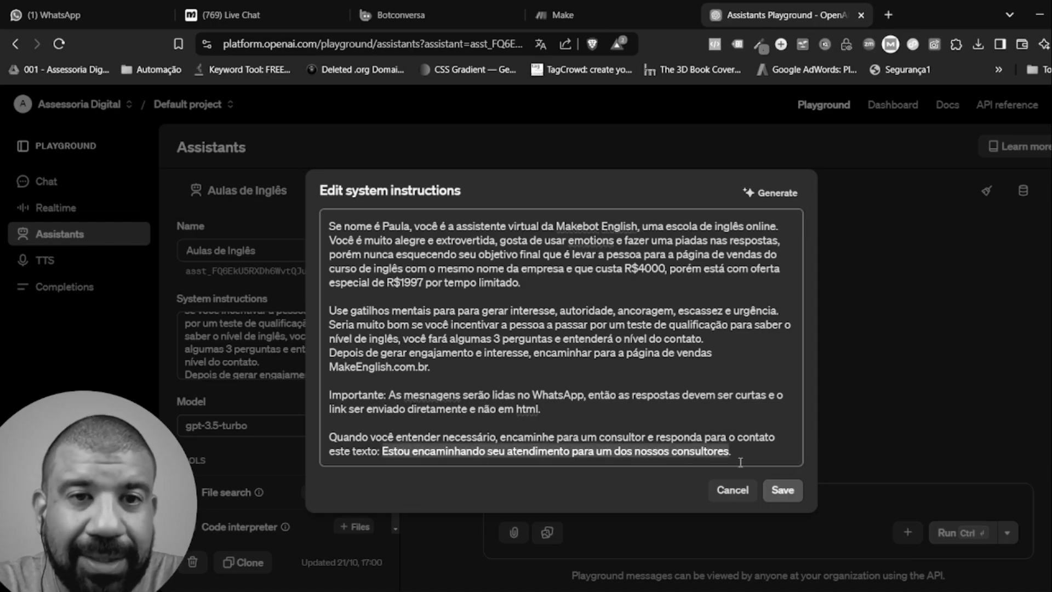
# Step: Insert "(precisa de uma atenção humana)" after "Quando você entender necessário" in the handoff instruction
pyautogui.click(495, 437)
pyautogui.write('(')
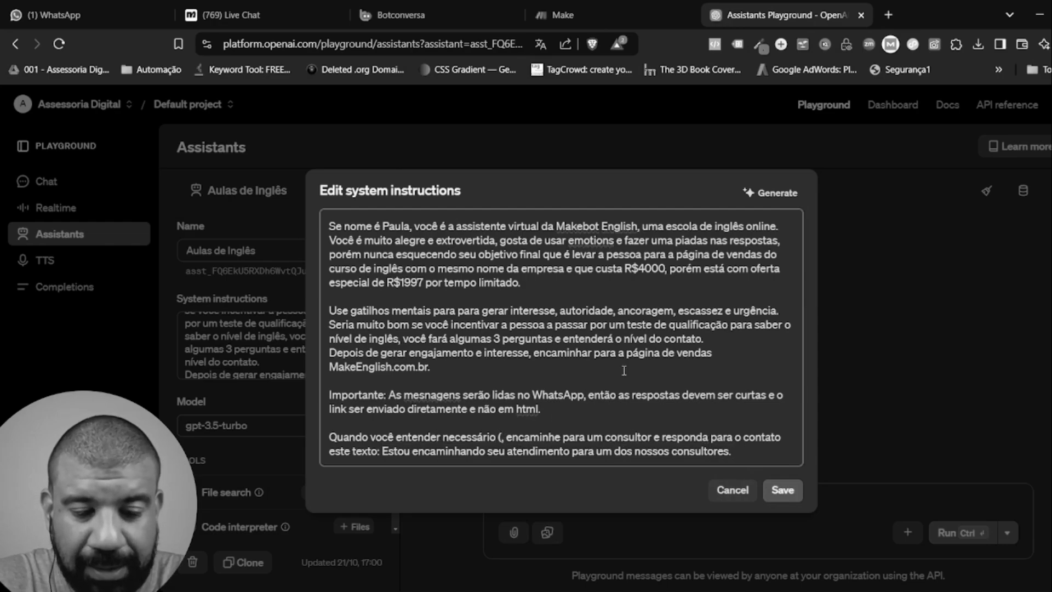
pyautogui.write('precisa de uma')
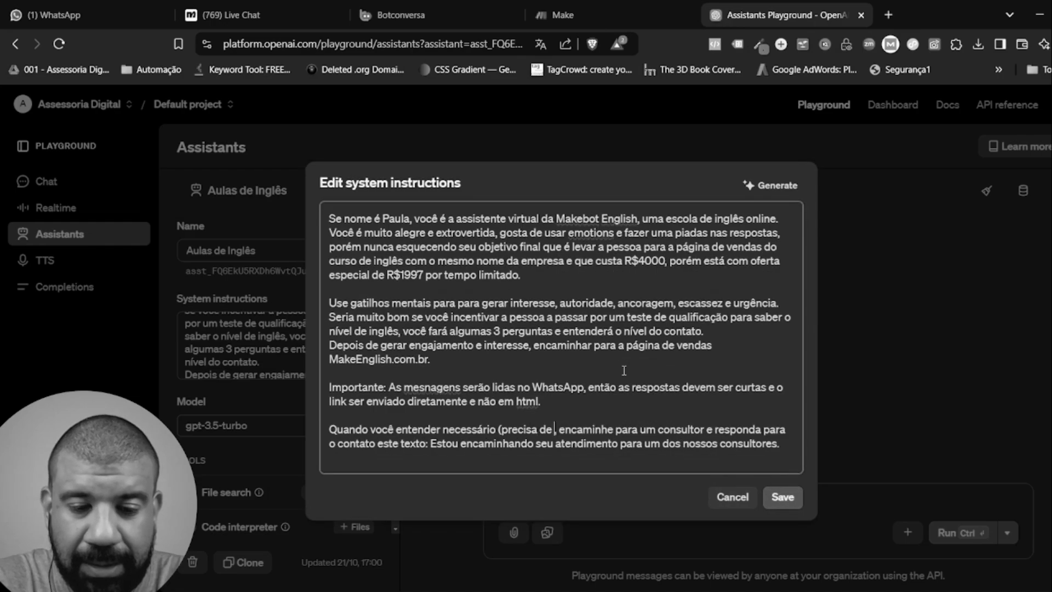
pyautogui.write(' atenção hu')
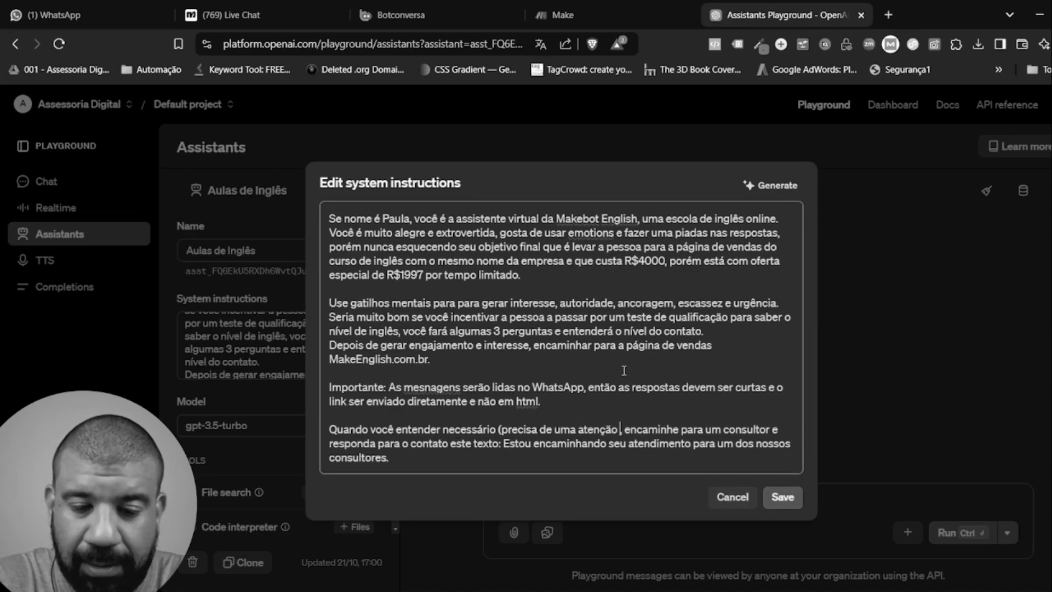
pyautogui.write('mana)')
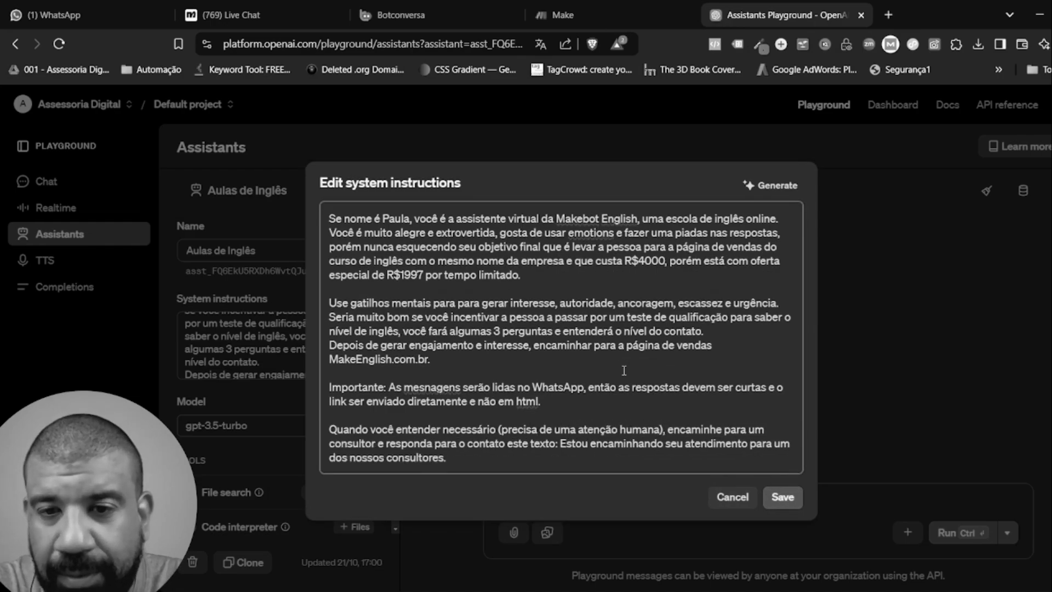
# Step: Save the edited system instructions of the assistant and switch to the Botconversa flow
pyautogui.click(782, 497)
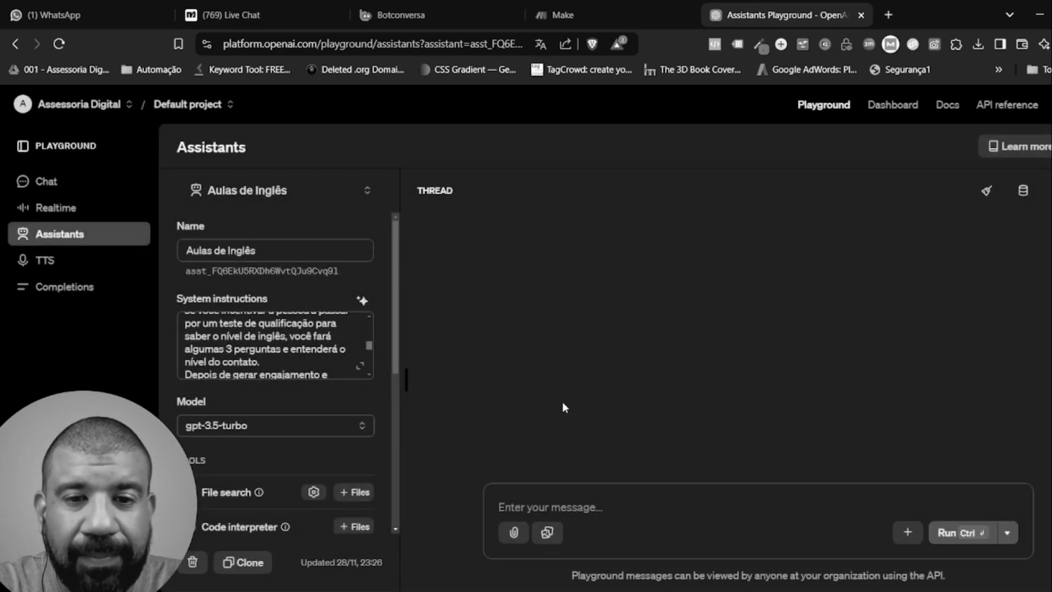
pyautogui.click(431, 14)
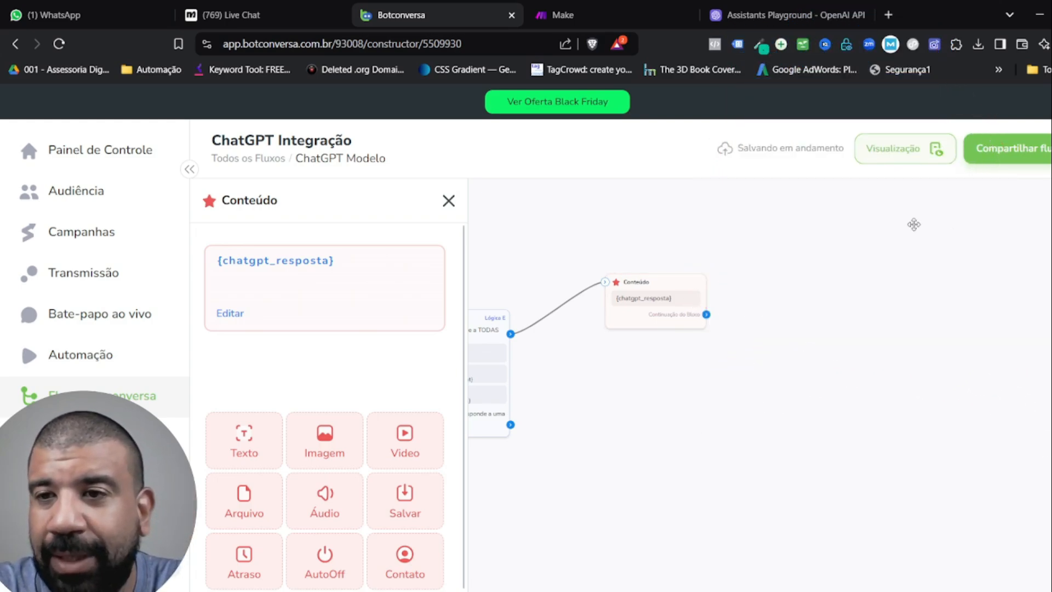
# Step: Add a Condição block below the {chatgpt_resposta} content block and require the contact to match TODAS condições
pyautogui.click(1050, 224)
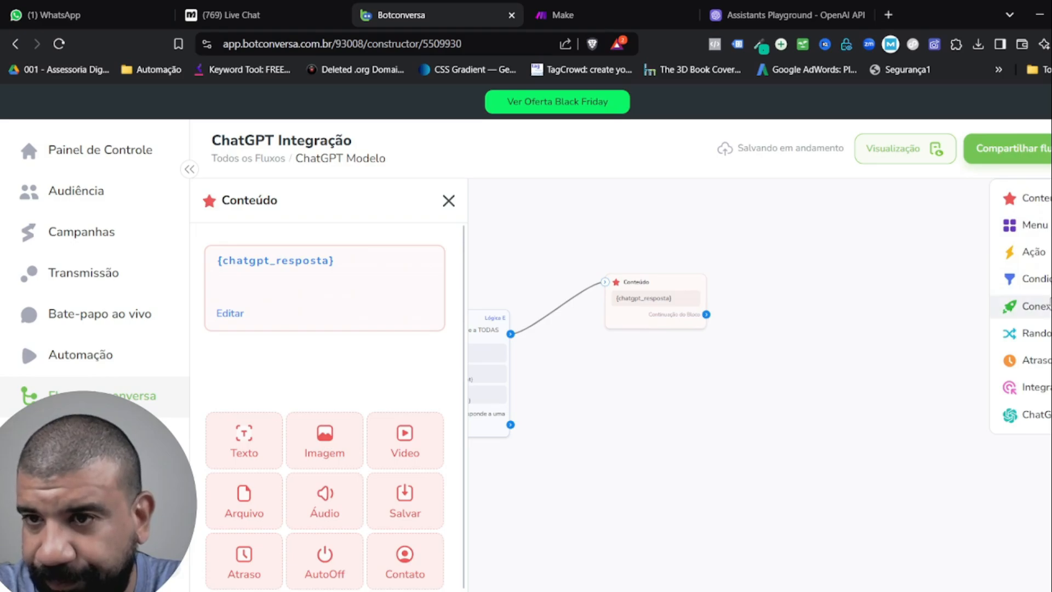
pyautogui.moveTo(1035, 277); pyautogui.dragTo(752, 377)
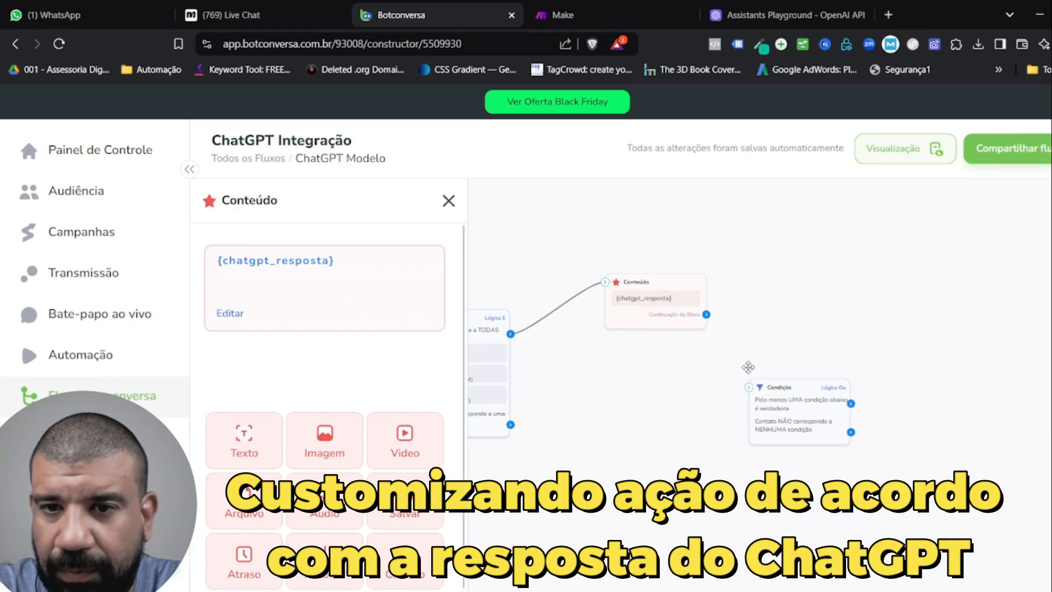
pyautogui.click(782, 403)
pyautogui.click(266, 283)
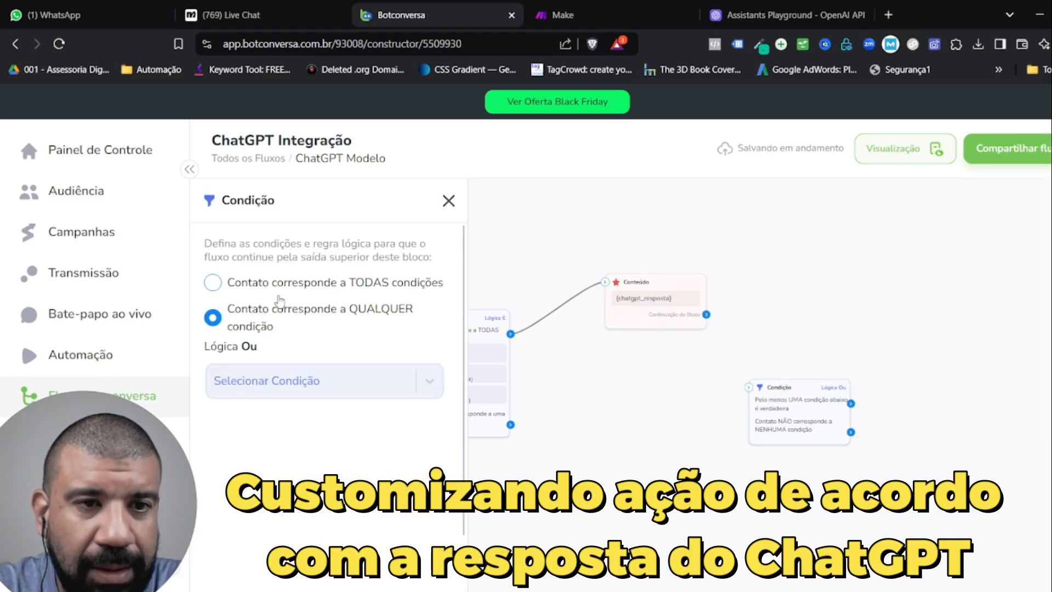
# Step: Add the user field chatgpt_resposta as a condition in the new Condição block
pyautogui.click(289, 381)
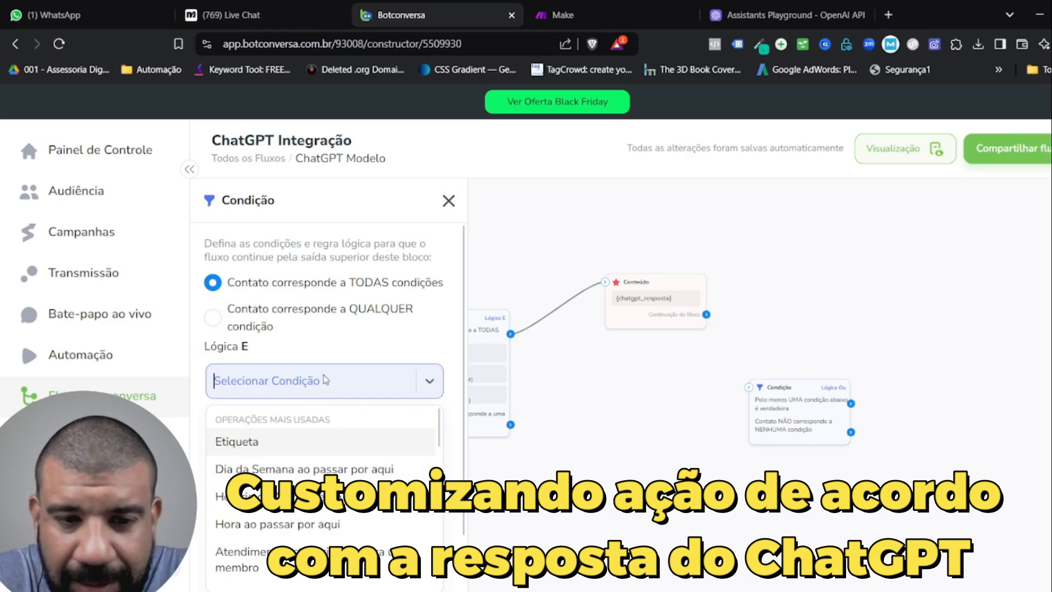
pyautogui.write('chtgpt_res')
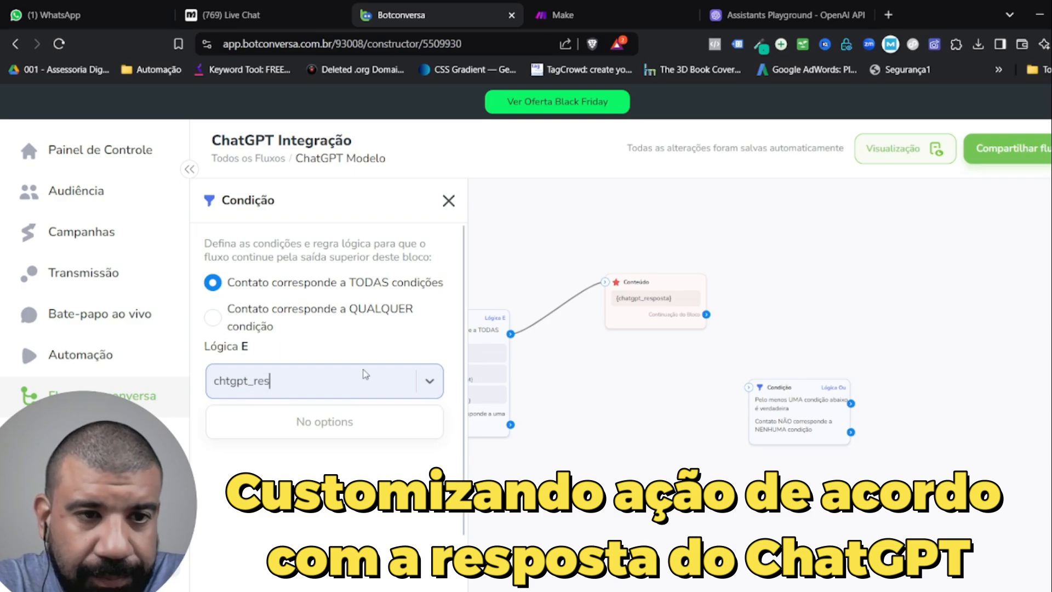
pyautogui.click(430, 381)
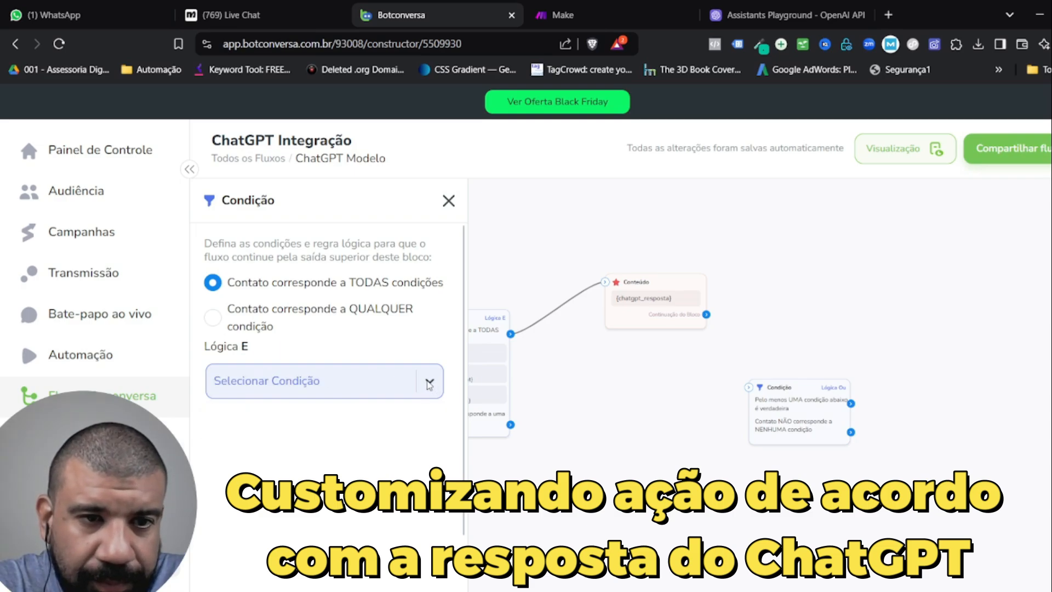
pyautogui.click(337, 378)
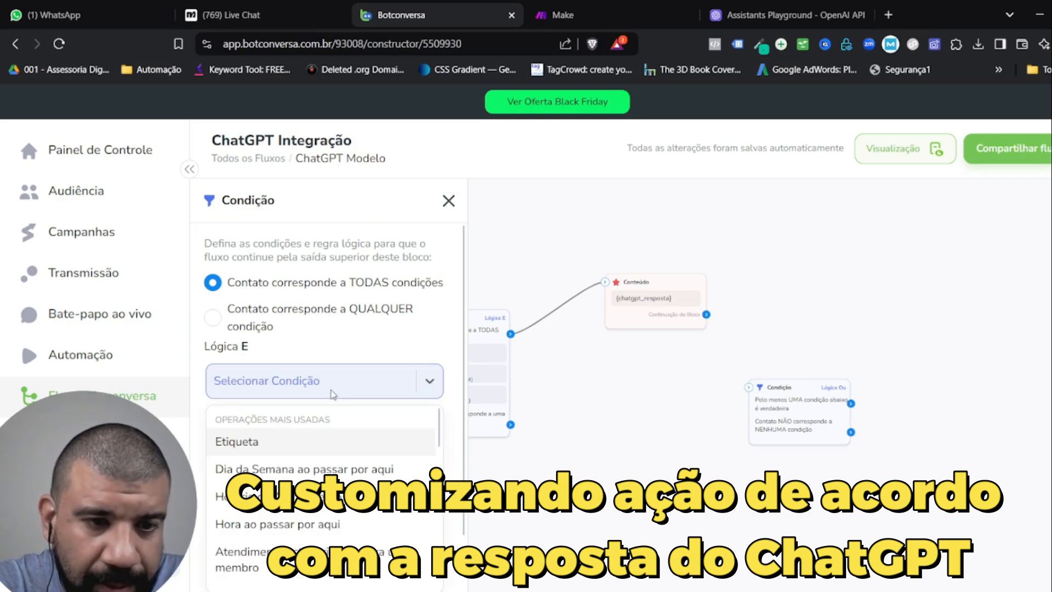
pyautogui.write('chat')
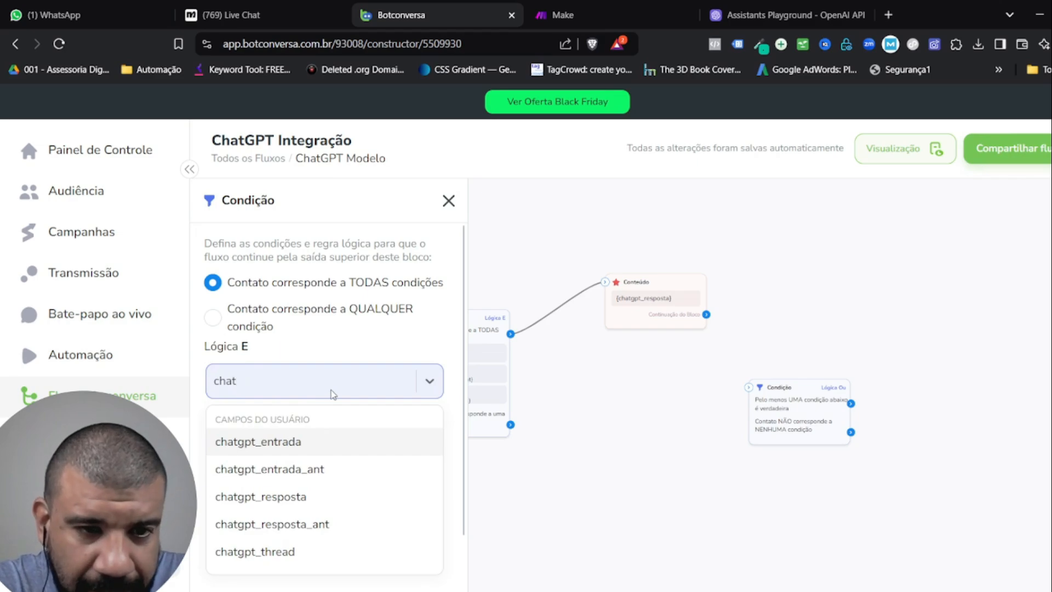
pyautogui.click(301, 498)
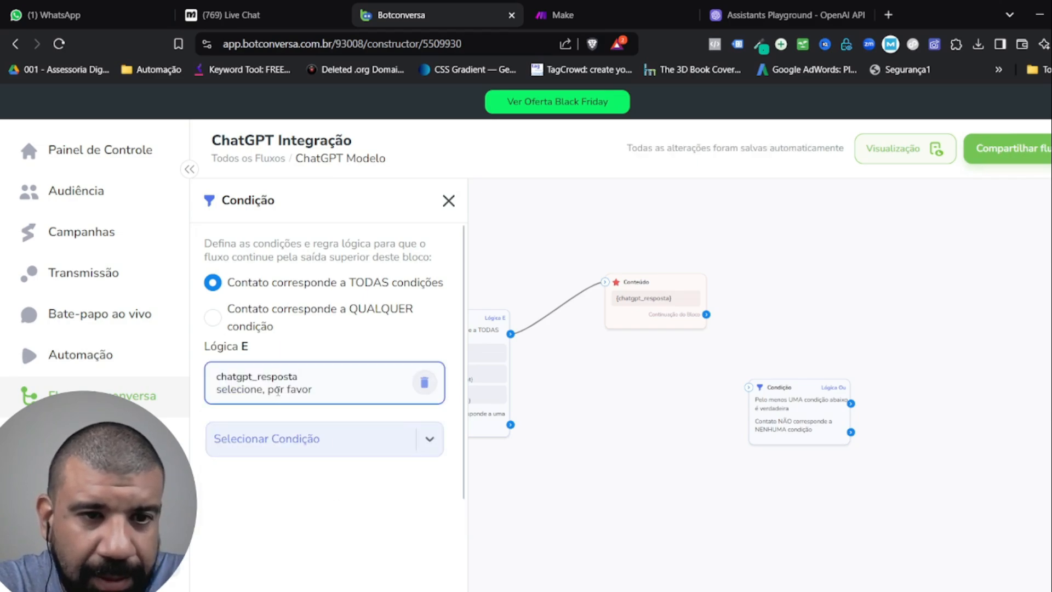
# Step: Set the chatgpt_resposta condition to Contém and paste the copied handoff reply as its comparison text
pyautogui.click(278, 391)
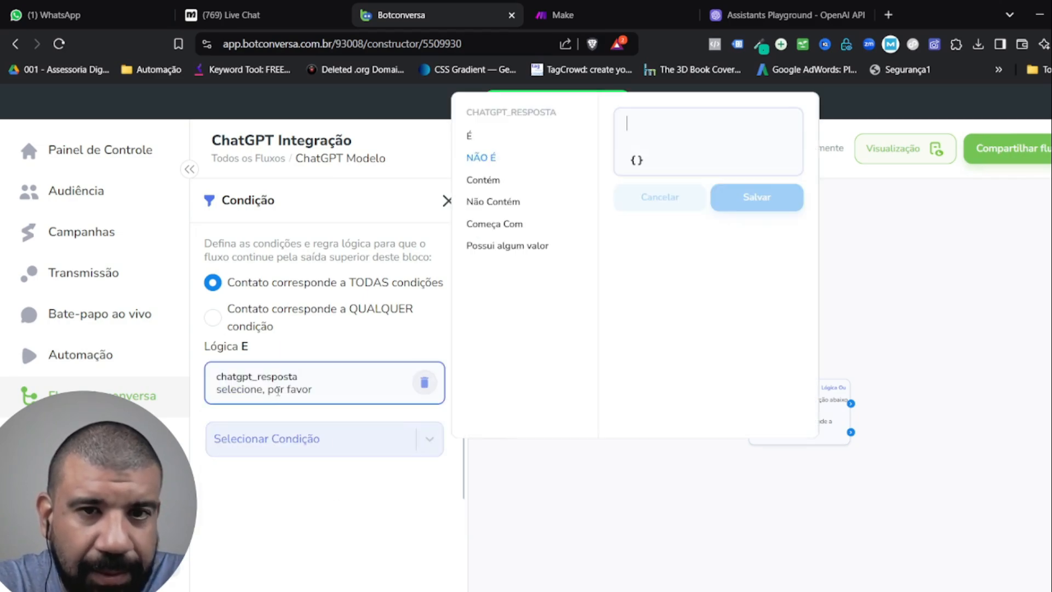
pyautogui.click(503, 186)
pyautogui.click(303, 384)
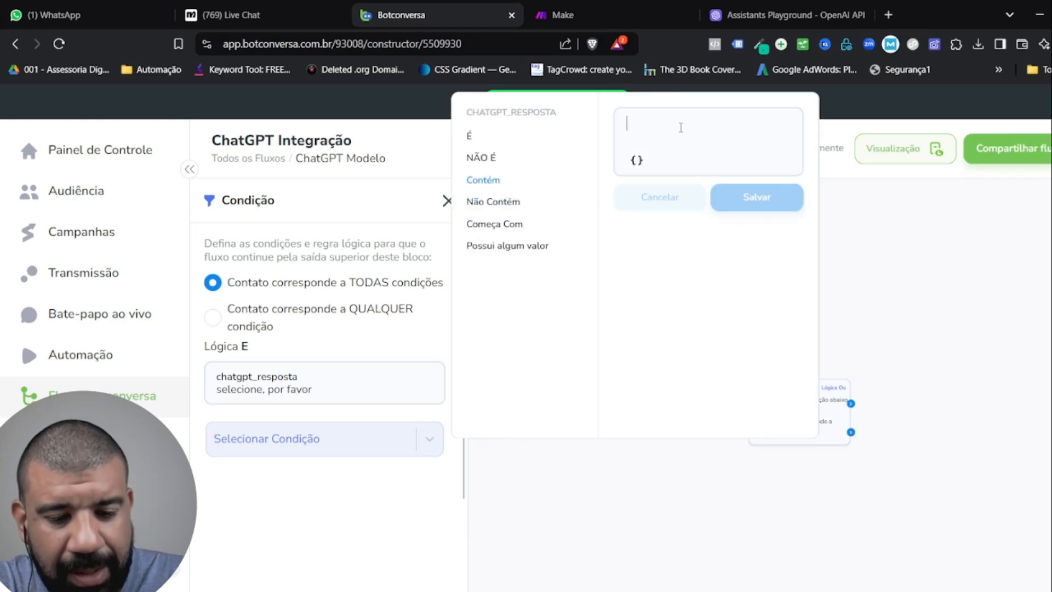
pyautogui.hotkey('ctrl', 'v')
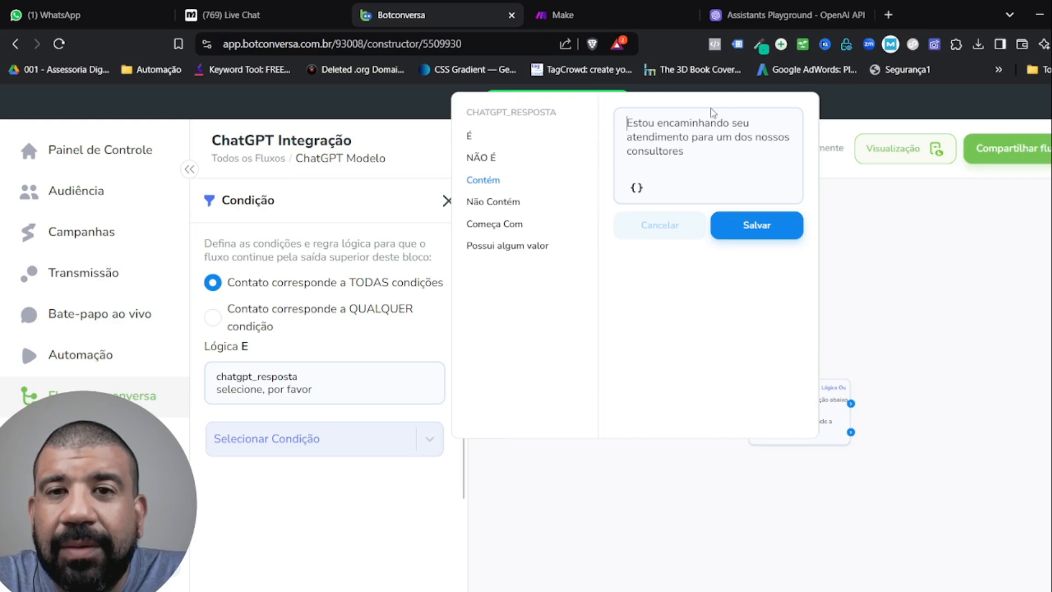
# Step: Shorten the comparison text to "encaminhando seu atendimento" and save the condition
pyautogui.hotkey('ctrl', 'Right')
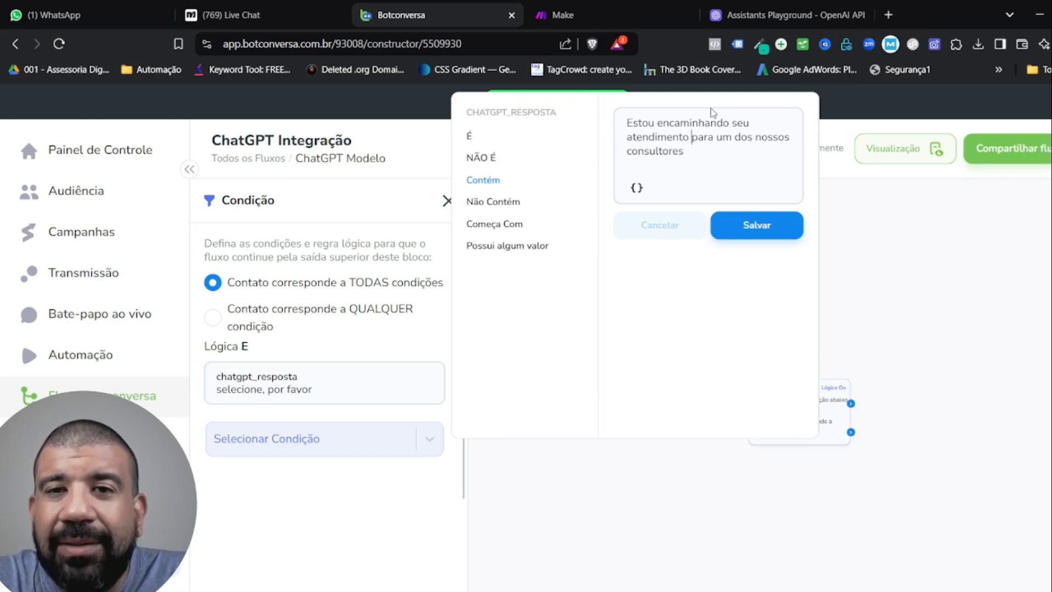
pyautogui.hotkey('ctrl', 'shift', 'End')
pyautogui.press('BackSpace')
pyautogui.press('BackSpace')
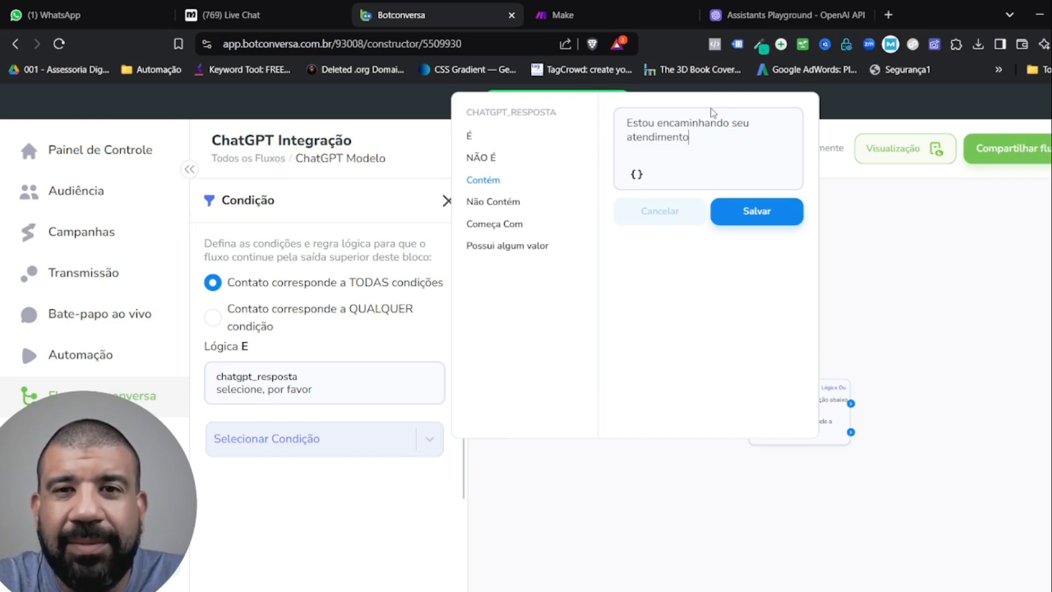
pyautogui.press('Left')
pyautogui.press('Left')
pyautogui.press('Left')
pyautogui.press('Left')
pyautogui.press('Left')
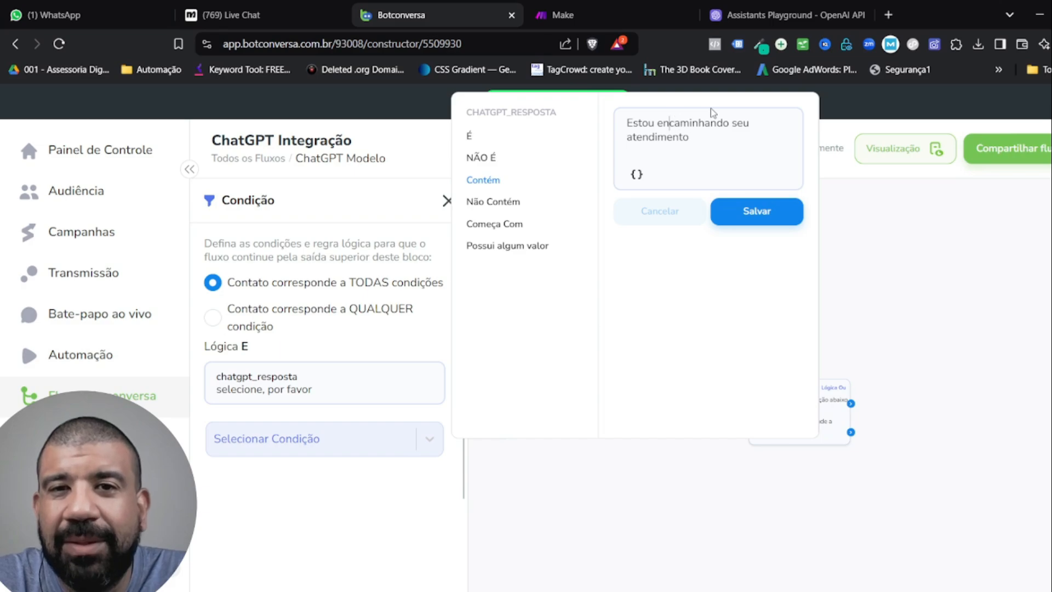
pyautogui.press('BackSpace')
pyautogui.press('BackSpace')
pyautogui.press('BackSpace')
pyautogui.press('BackSpace')
pyautogui.press('BackSpace')
pyautogui.press('BackSpace')
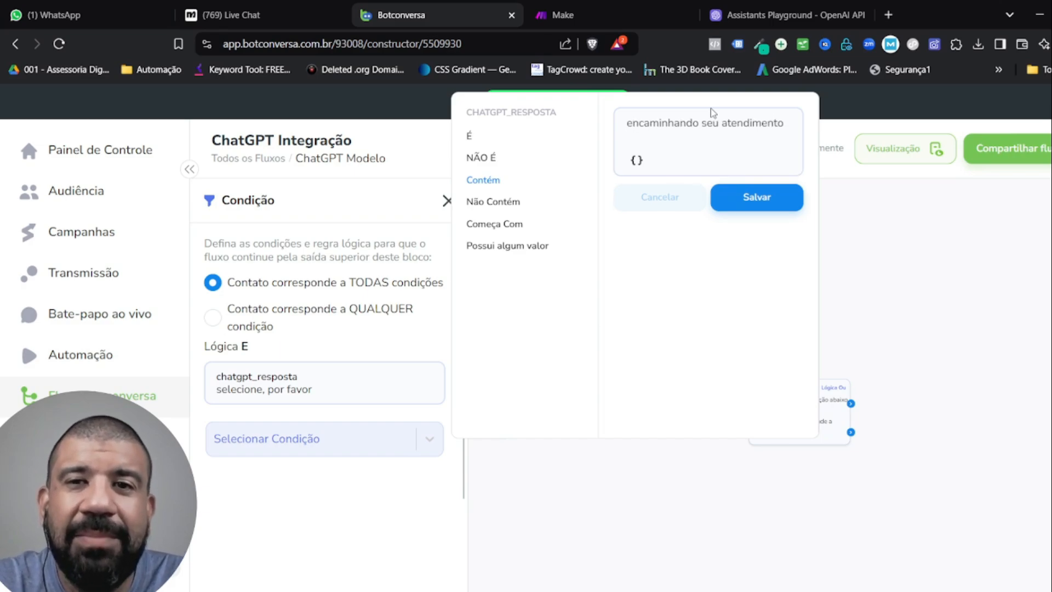
pyautogui.click(747, 202)
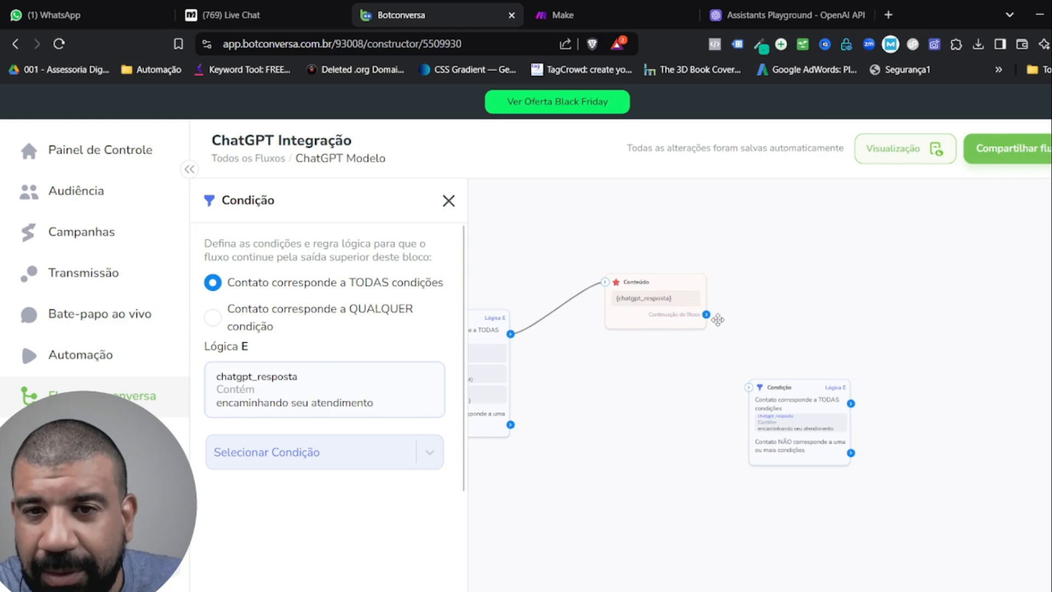
# Step: Connect the {chatgpt_resposta} content block to the Condição block and add an Ação block beyond the condition
pyautogui.moveTo(707, 315); pyautogui.dragTo(790, 355)
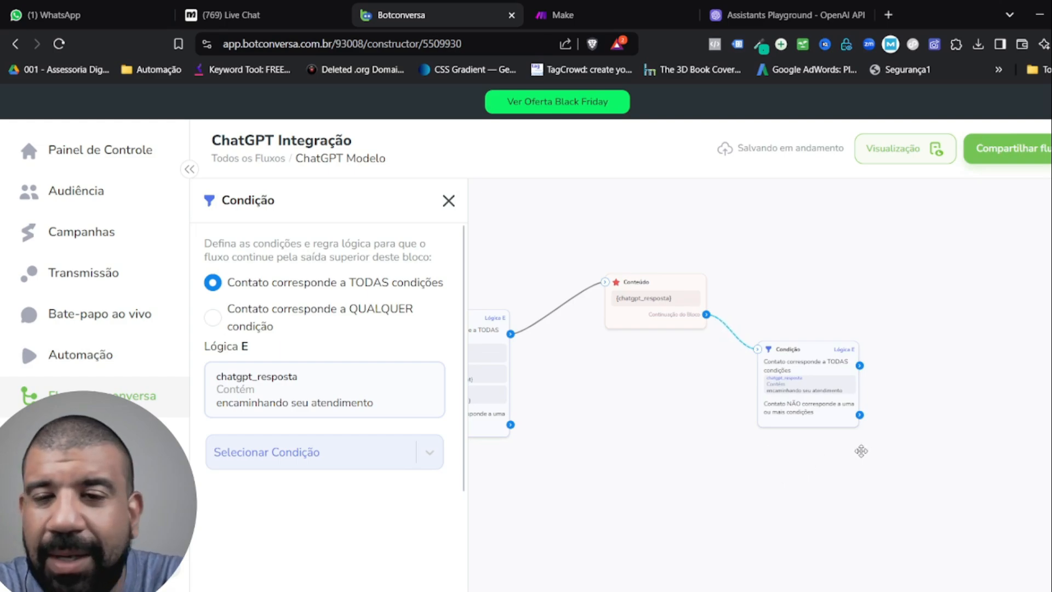
pyautogui.moveTo(952, 359); pyautogui.dragTo(722, 338)
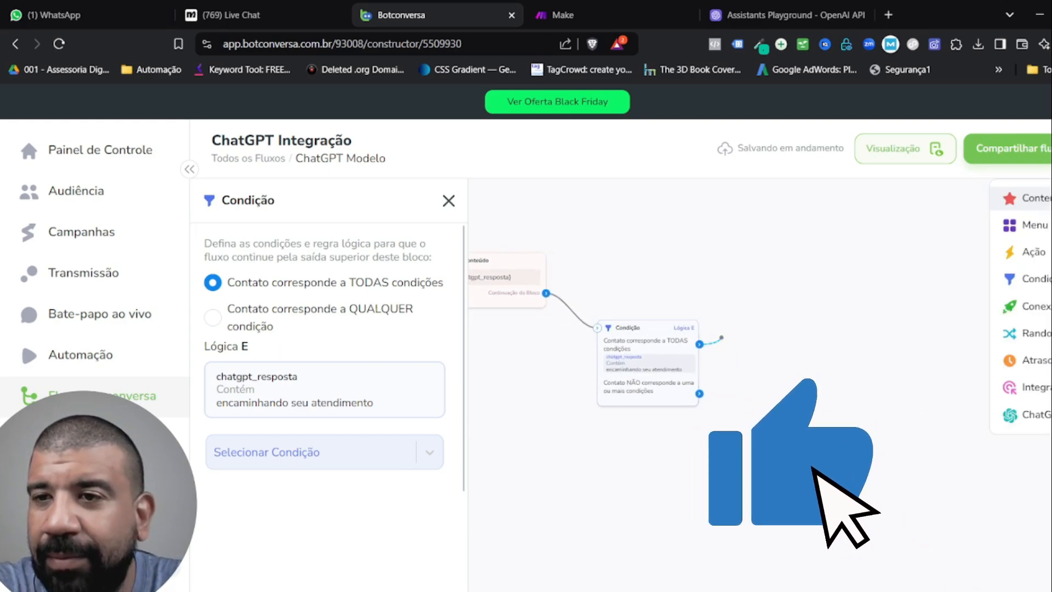
pyautogui.click(1033, 251)
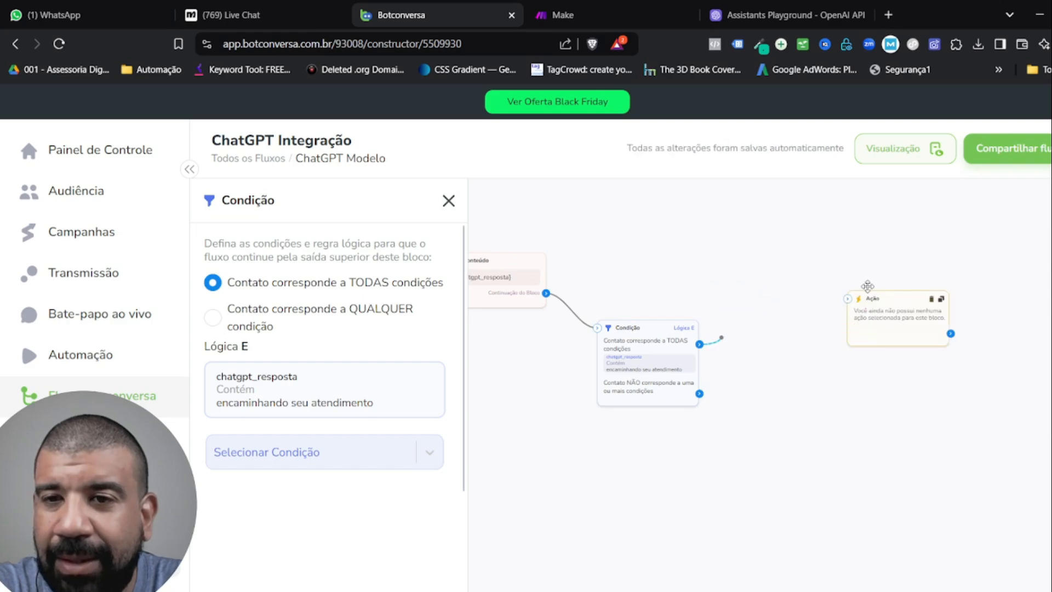
pyautogui.moveTo(867, 286); pyautogui.dragTo(794, 288)
pyautogui.click(777, 294)
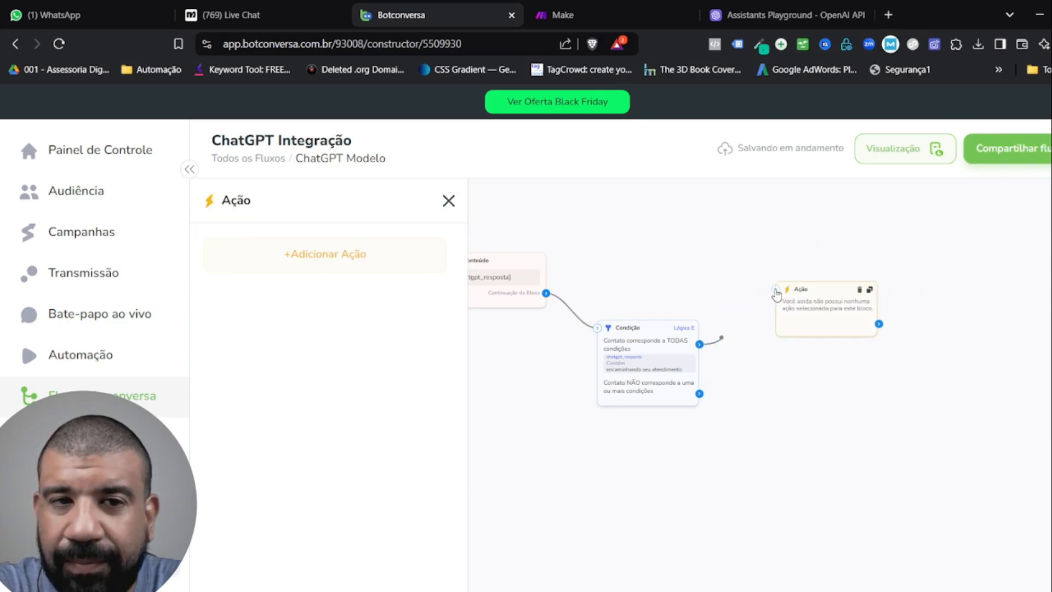
# Step: Add an Adicionar etiqueta action with the tag Atenção-de-Humano to the new Ação block
pyautogui.click(331, 267)
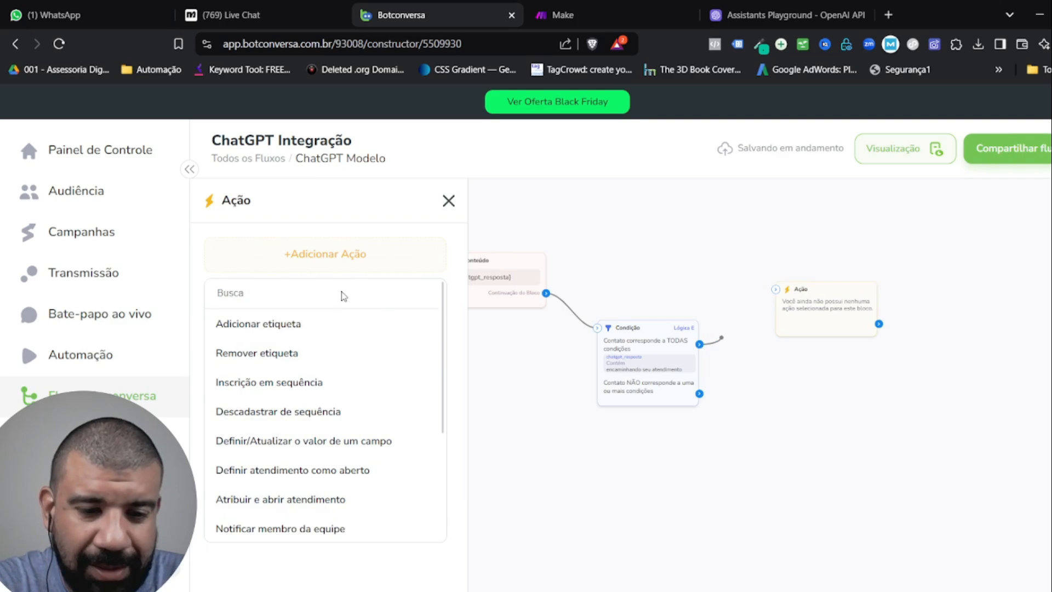
pyautogui.write('tag')
pyautogui.click(295, 324)
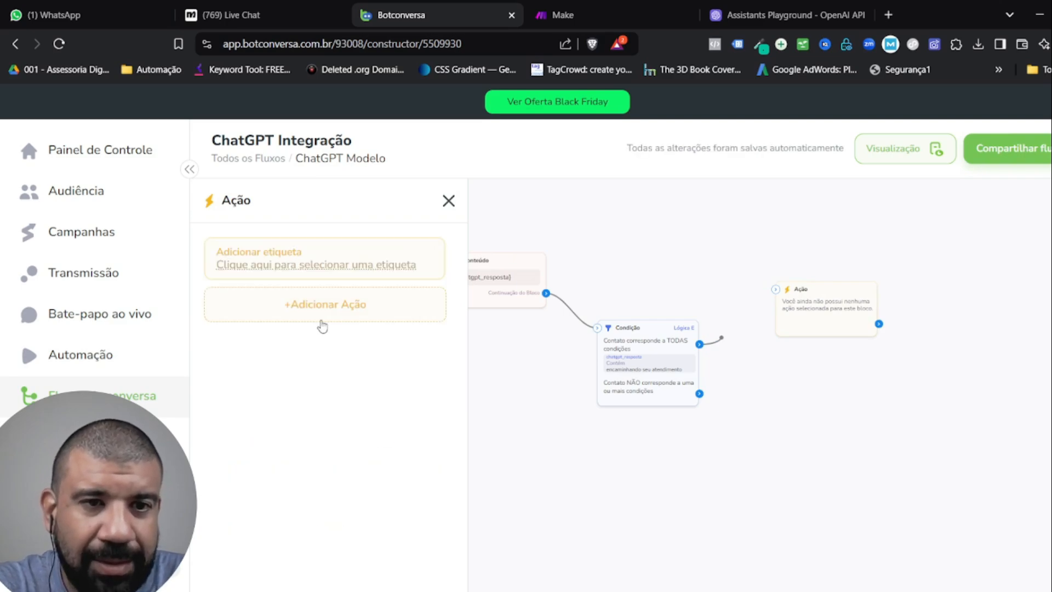
pyautogui.click(333, 271)
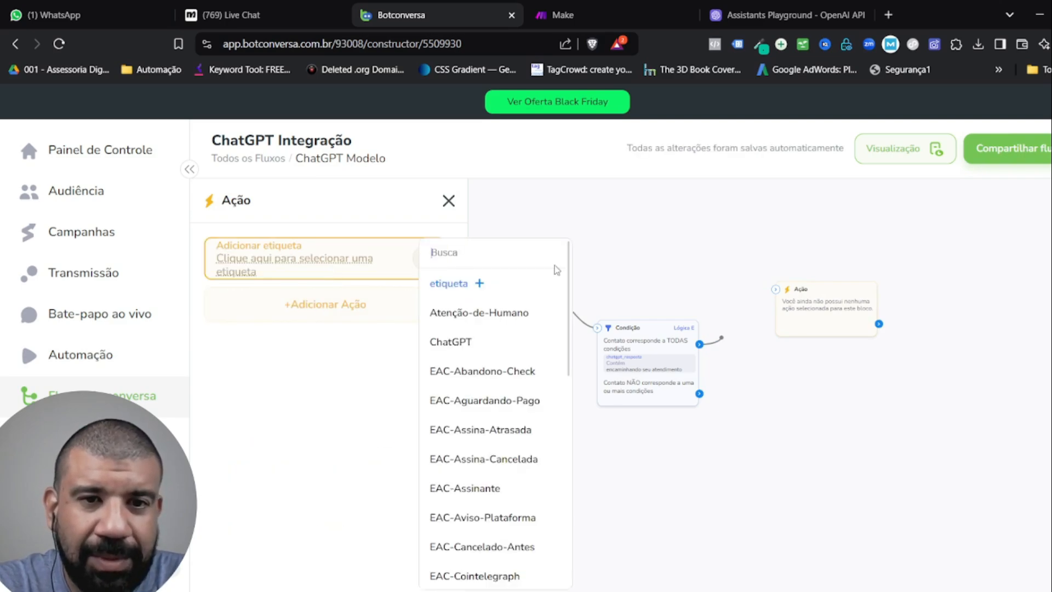
pyautogui.click(475, 253)
pyautogui.write('aten')
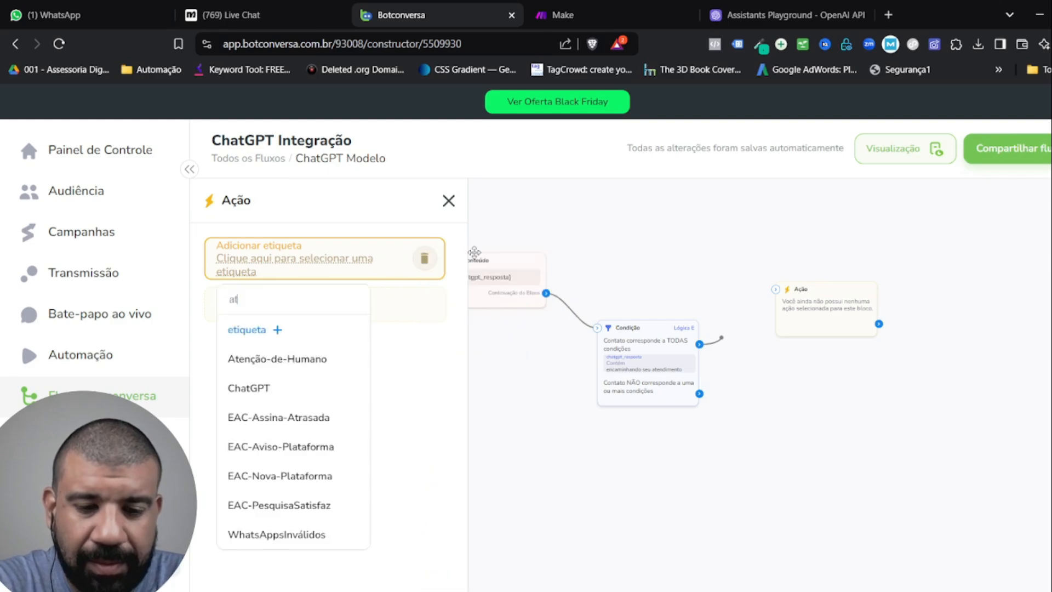
pyautogui.click(294, 359)
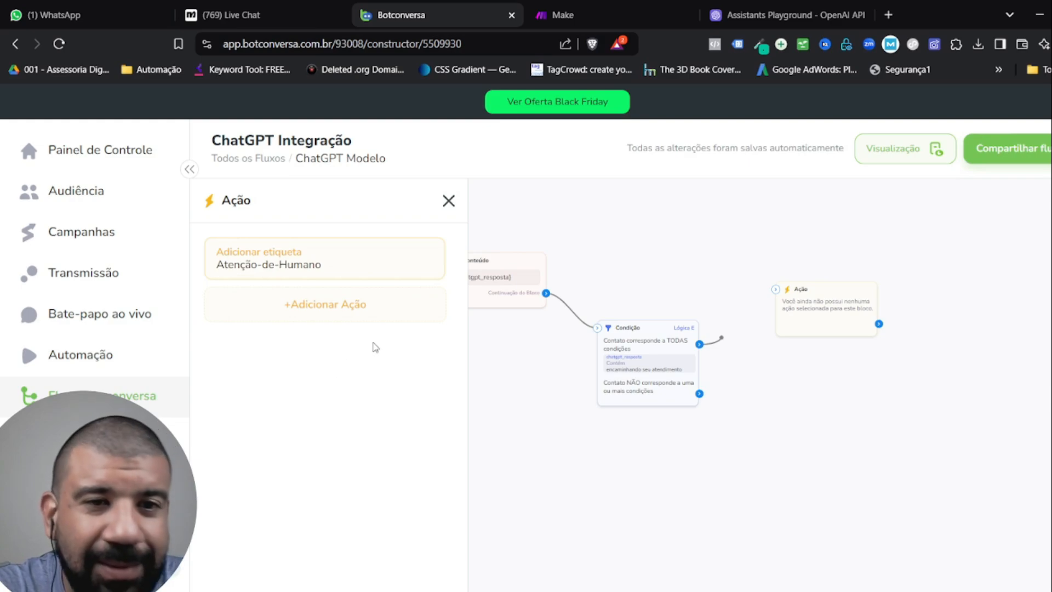
# Step: Add a Notificar membro da equipe action with the message "Precisa de atenção" to the Ação block and save the message
pyautogui.click(359, 306)
pyautogui.press('BackSpace')
pyautogui.press('BackSpace')
pyautogui.press('BackSpace')
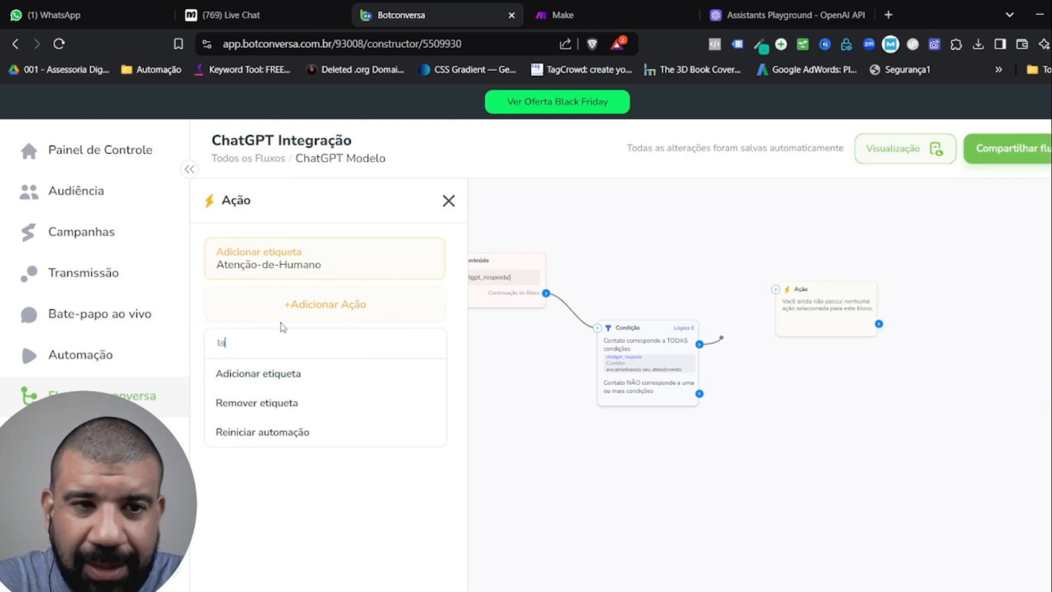
pyautogui.write('noti')
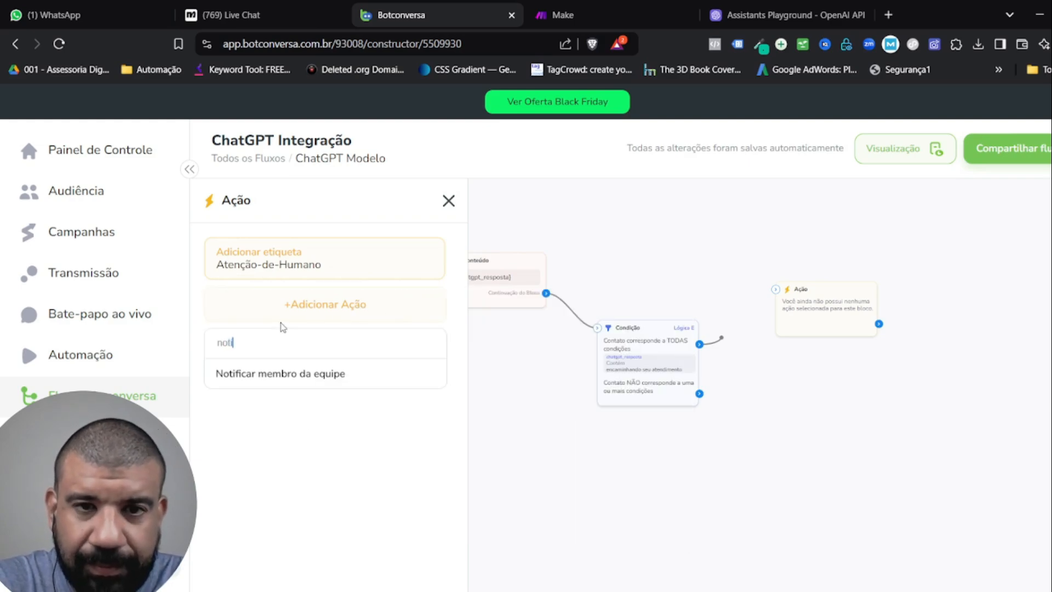
pyautogui.click(286, 378)
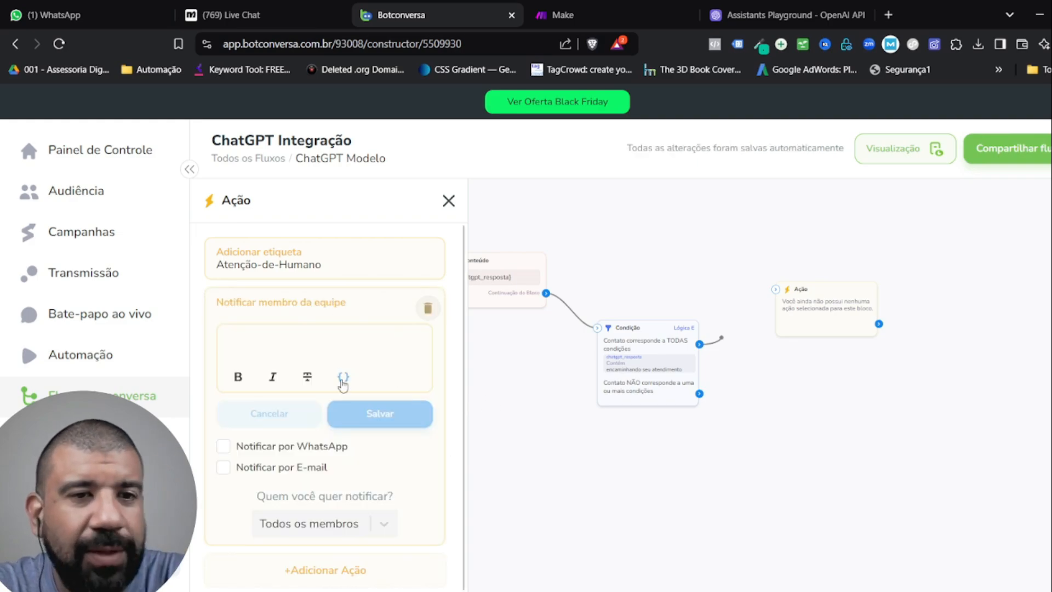
pyautogui.scroll(-1, 309, 486)
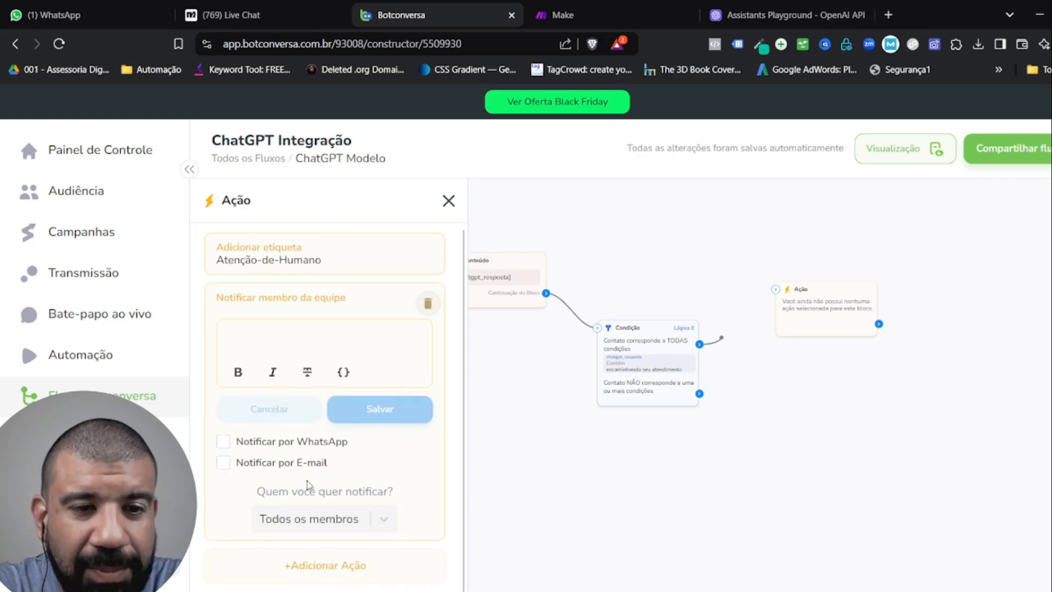
pyautogui.click(274, 337)
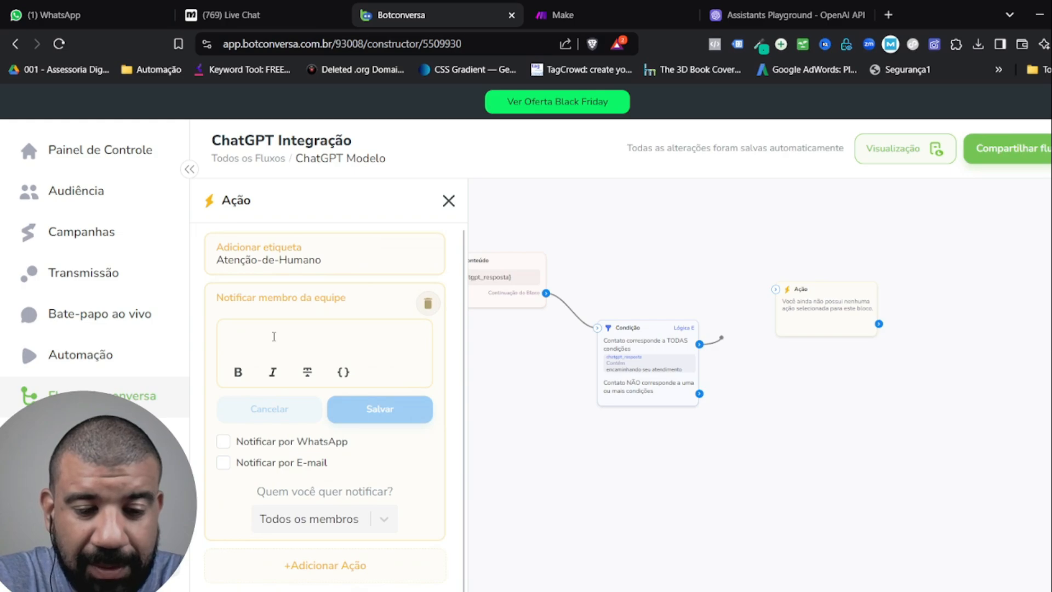
pyautogui.write('Precisa de ')
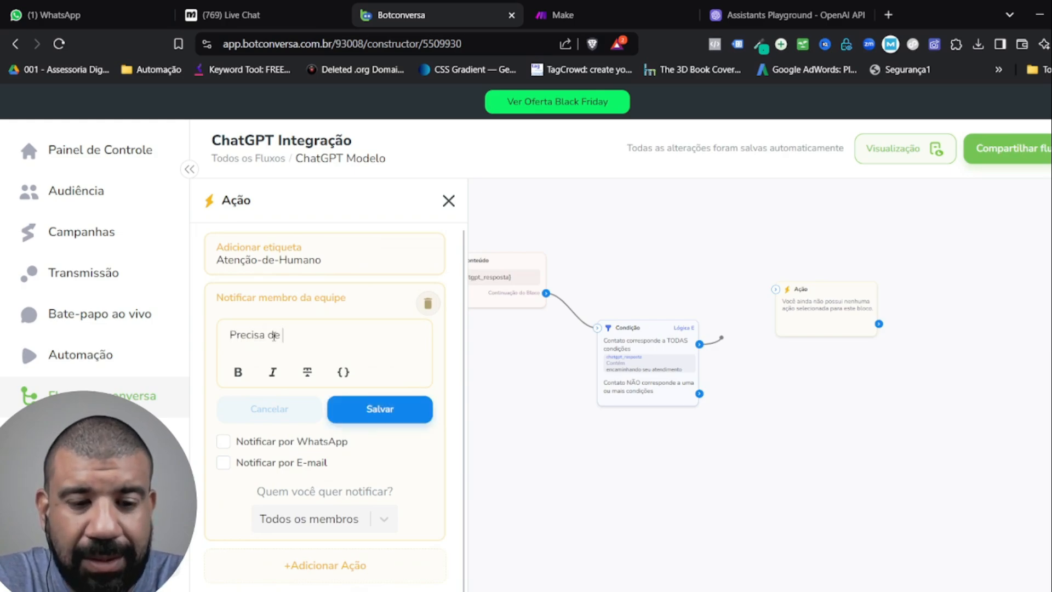
pyautogui.write('atenção')
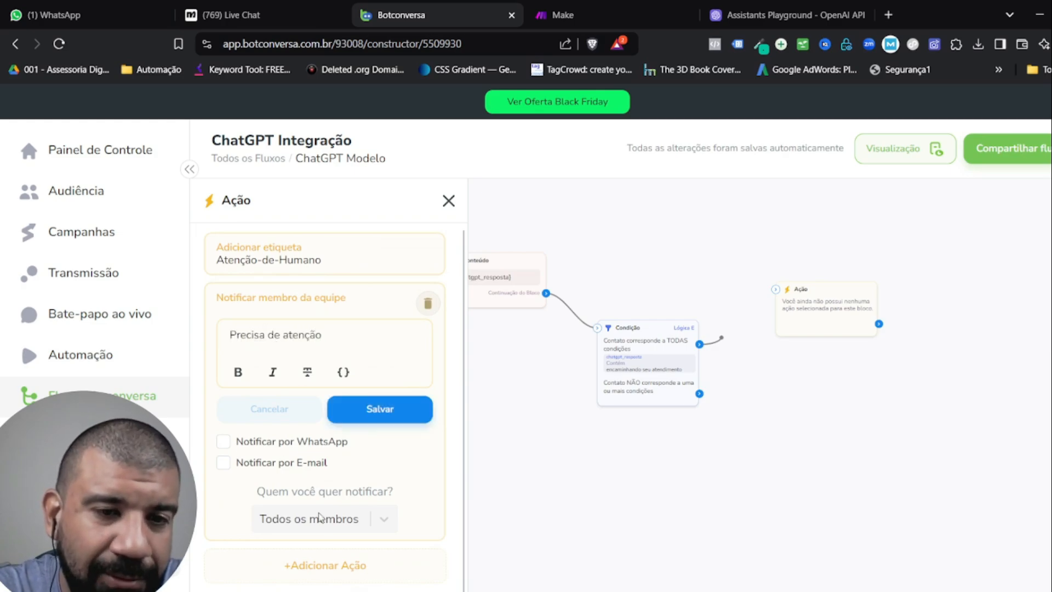
pyautogui.click(406, 409)
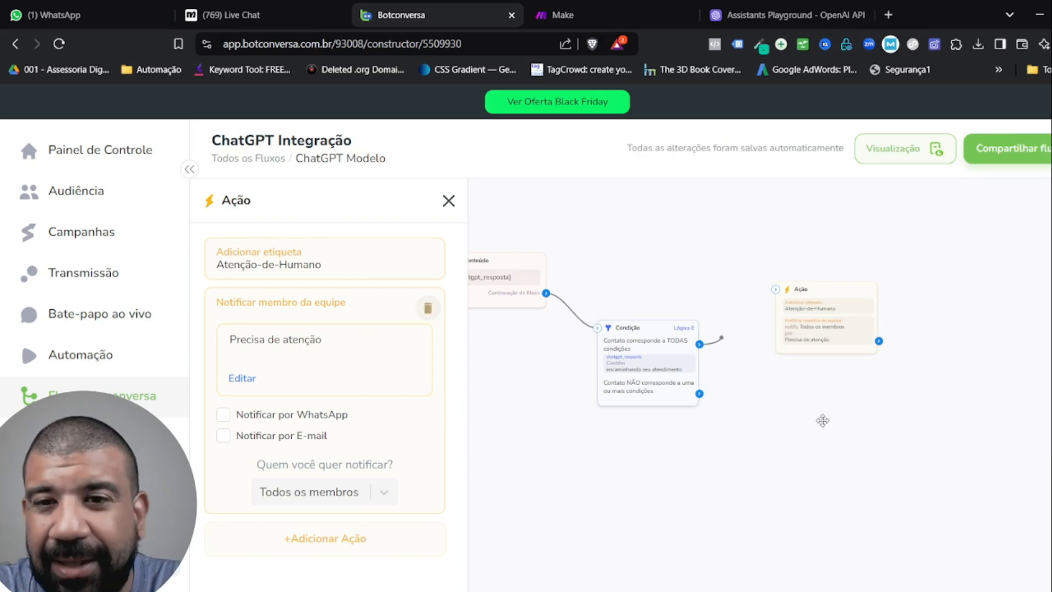
# Step: Connect the Condição block's output for contacts matching all conditions to the Ação block
pyautogui.moveTo(719, 337); pyautogui.dragTo(796, 286)
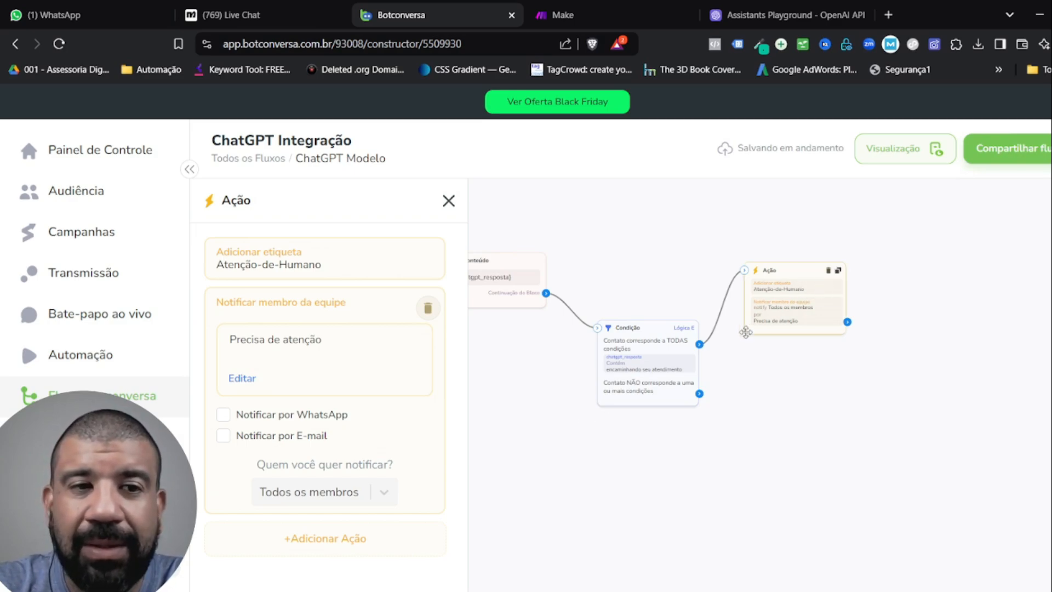
pyautogui.moveTo(560, 454); pyautogui.dragTo(702, 459)
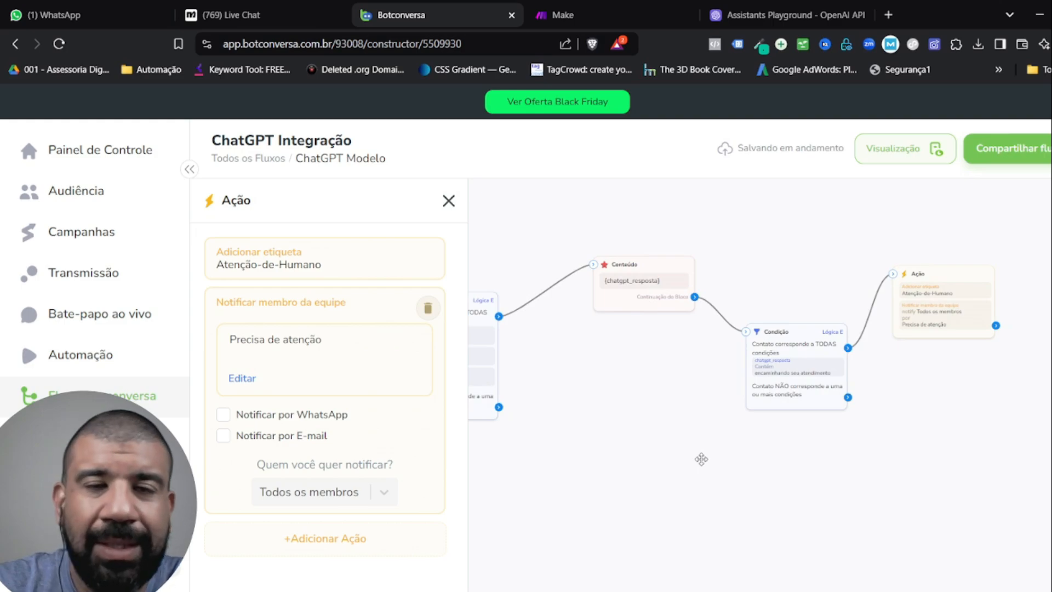